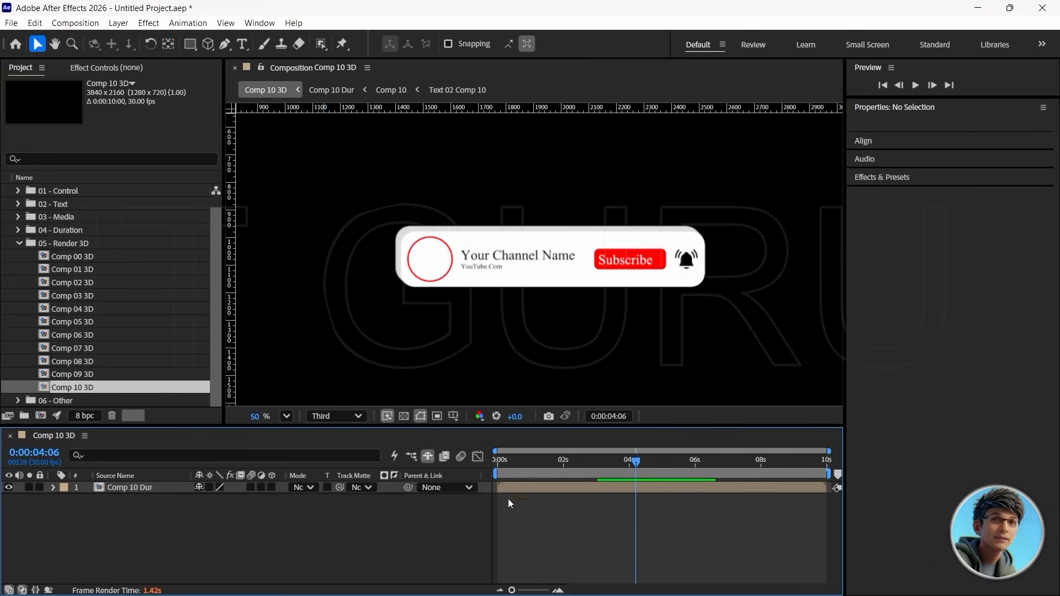
Preview the Comp 10 3D animation and open Text 01 Comp 10 from the Comp 10 subfolder of 02 - Text.
left_click_drag(634, 462, 672, 462)
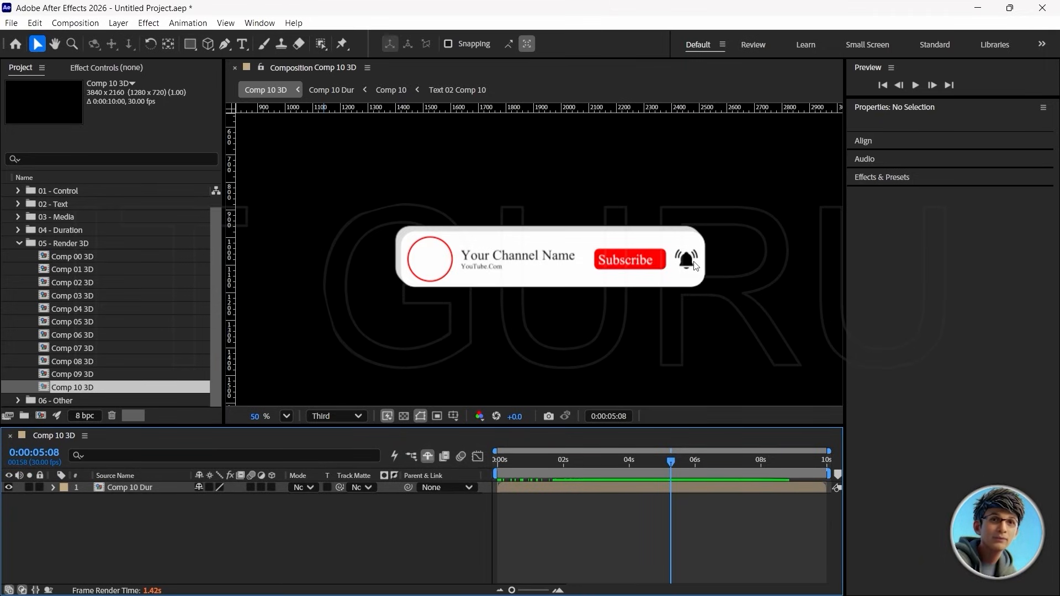
left_click_drag(666, 460, 474, 448)
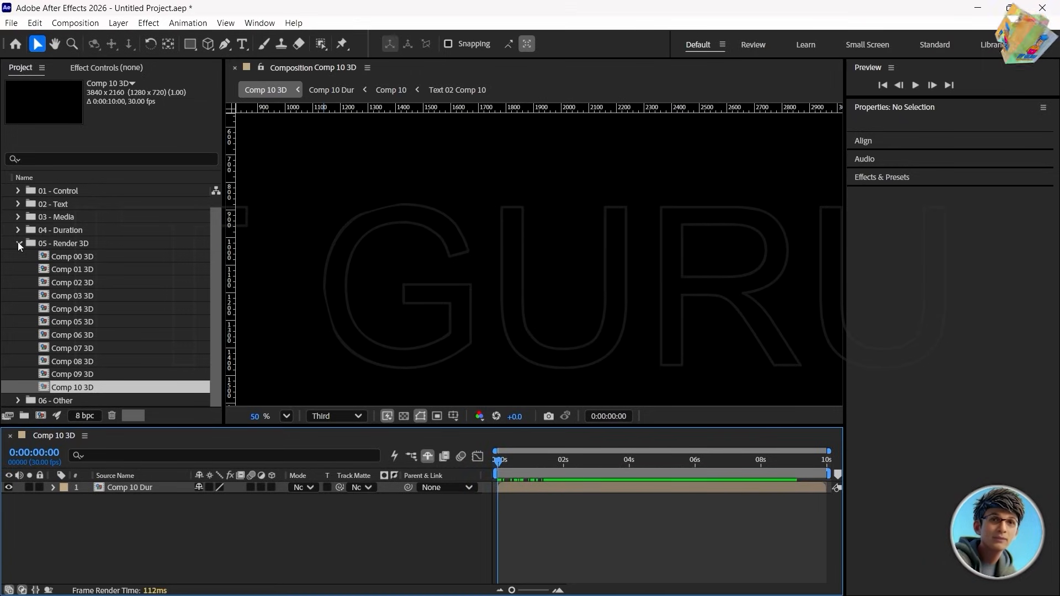
left_click(17, 204)
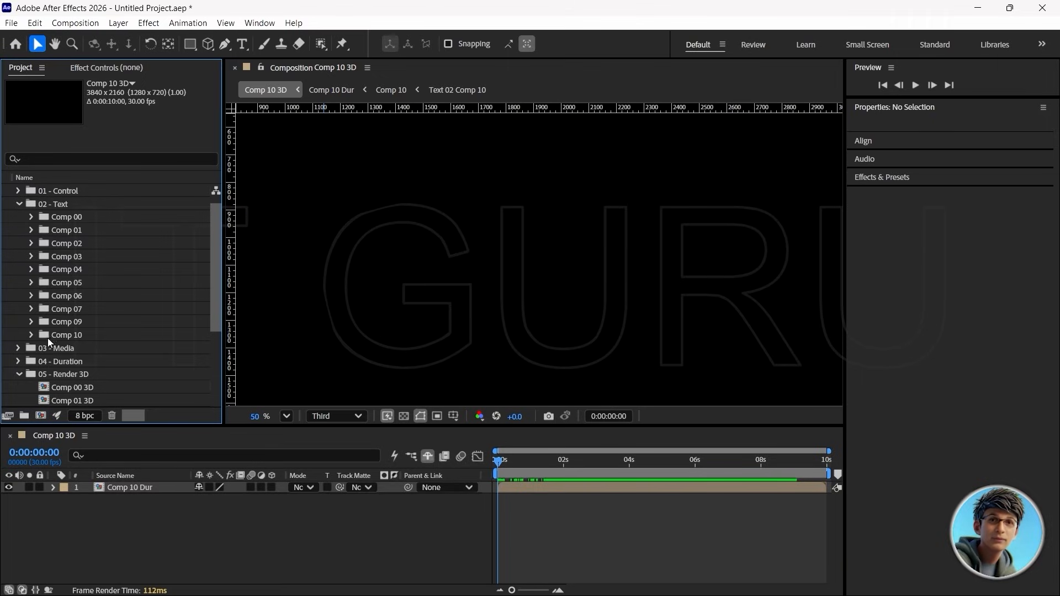
left_click(31, 335)
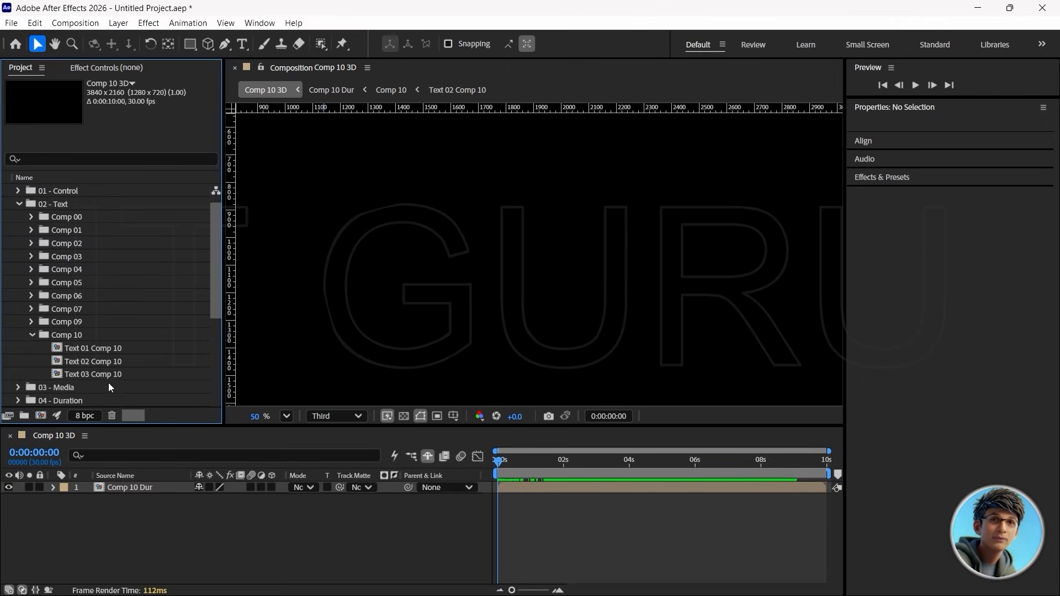
double_click(65, 348)
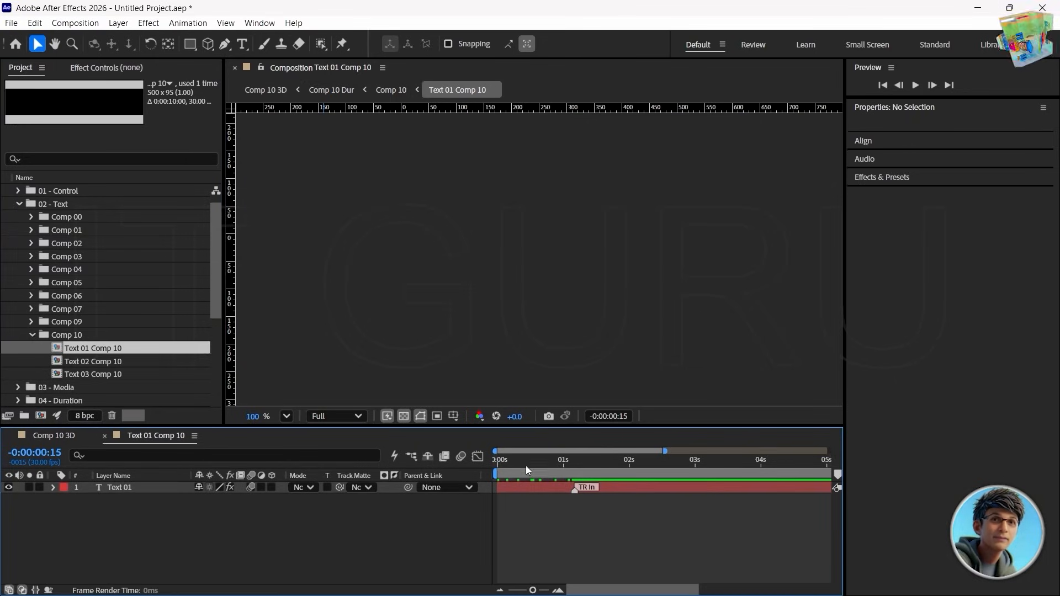
Go to a frame of Text 01 Comp 10 where the full title shows and replace the channel name placeholder with "IT-GURU".
left_click_drag(497, 460, 601, 466)
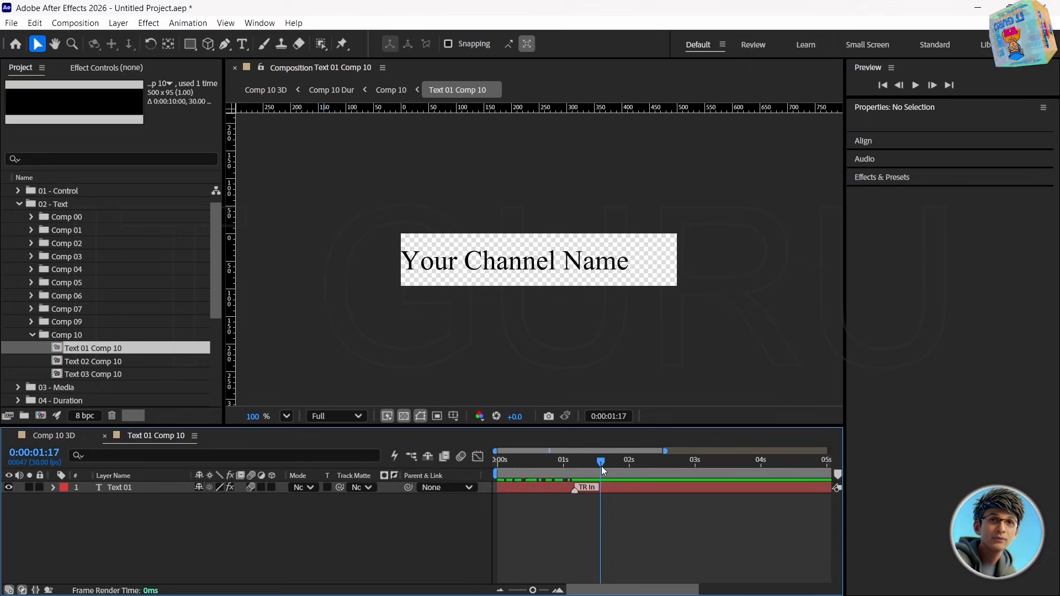
double_click(475, 265)
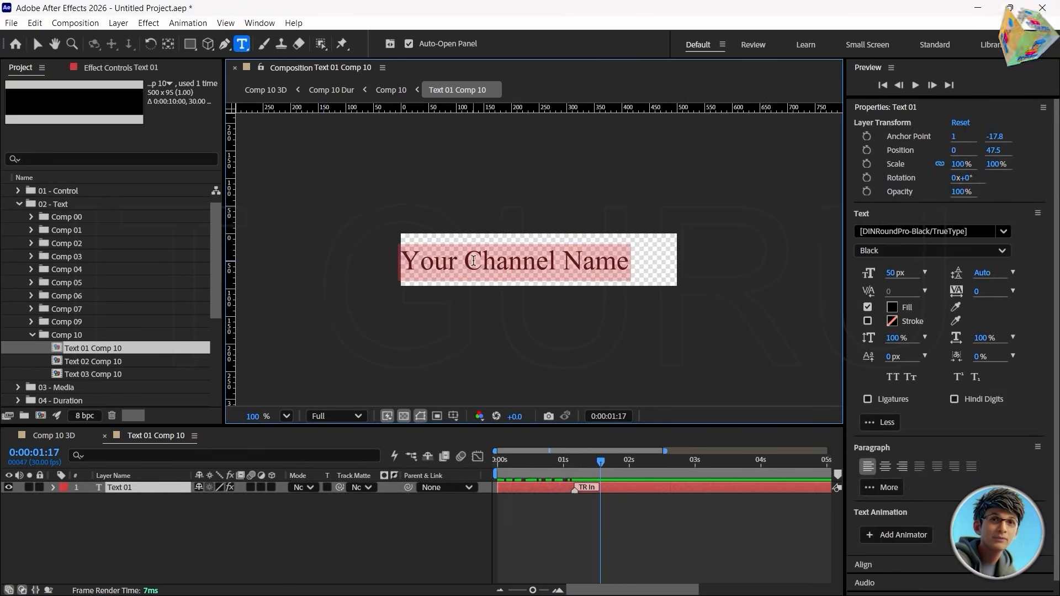
key("BackSpace")
type("IT-")
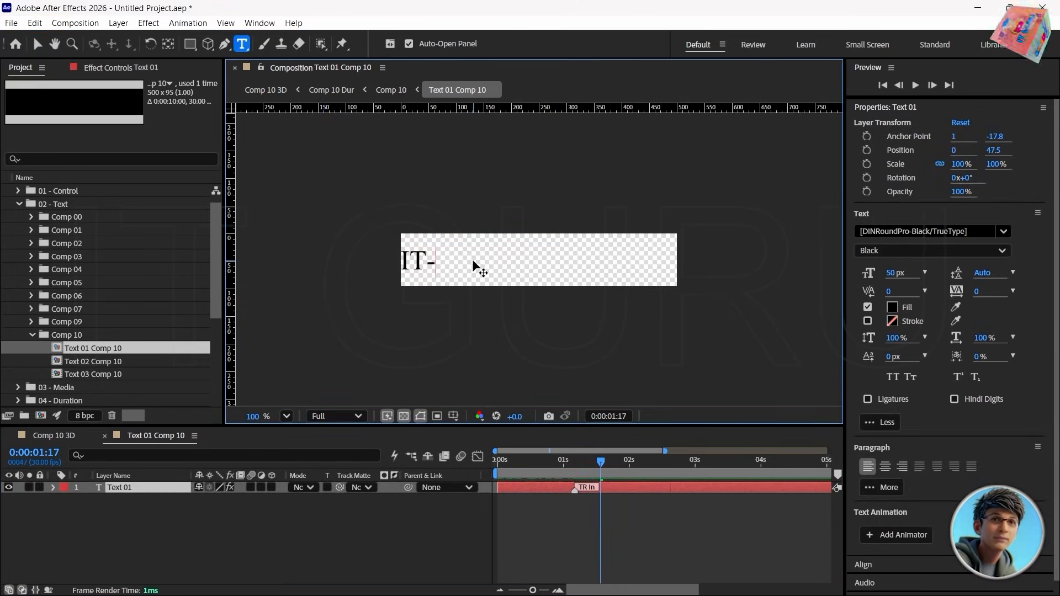
type("GURU")
Set the whole IT-GURU text to a font size of 58 px and a tracking of 48.
left_click_drag(508, 263, 376, 265)
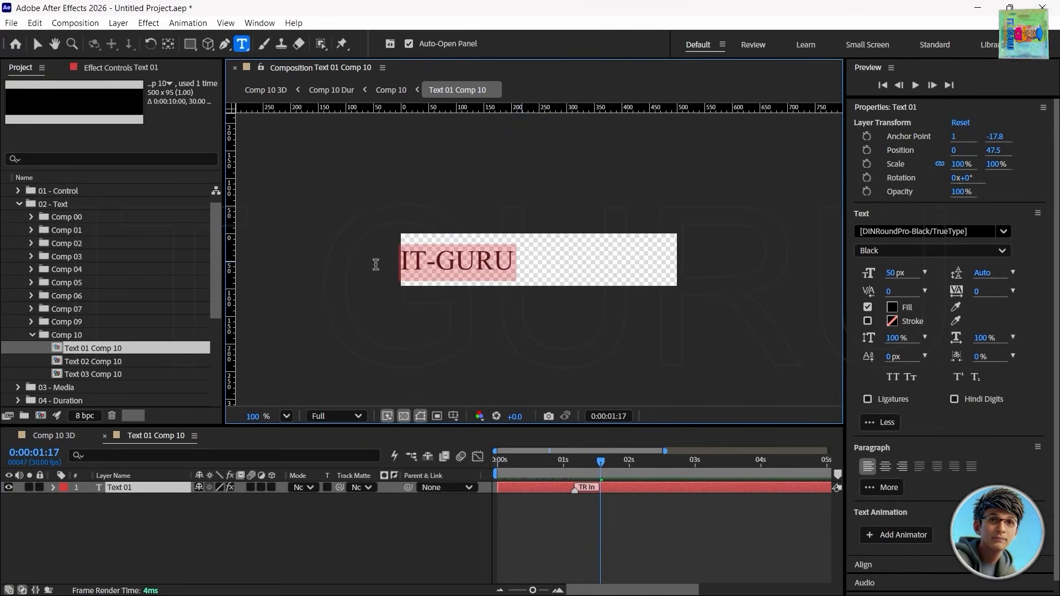
left_click_drag(890, 276, 903, 289)
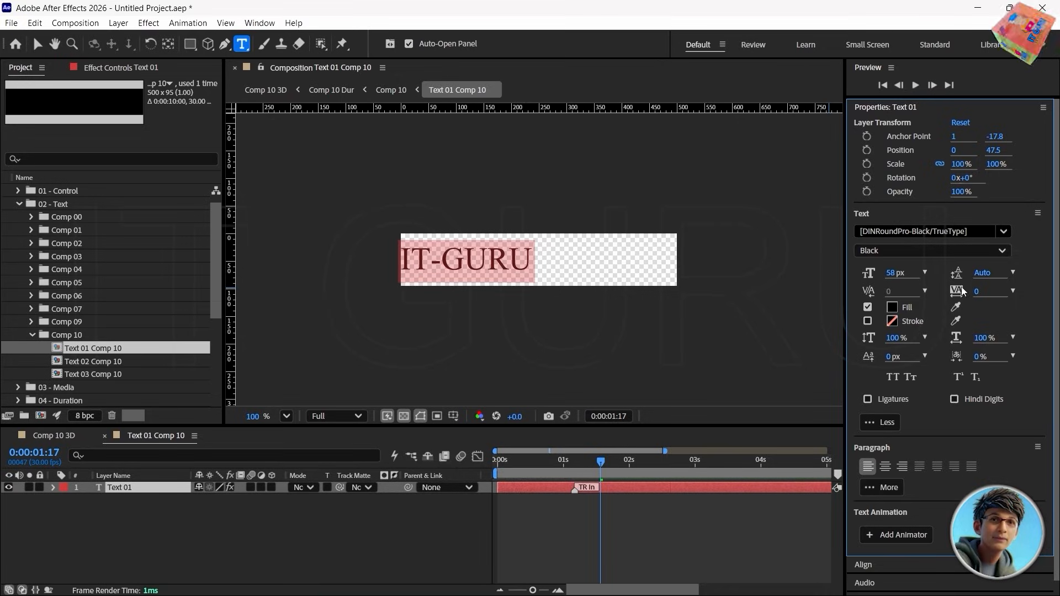
left_click_drag(979, 290, 1011, 290)
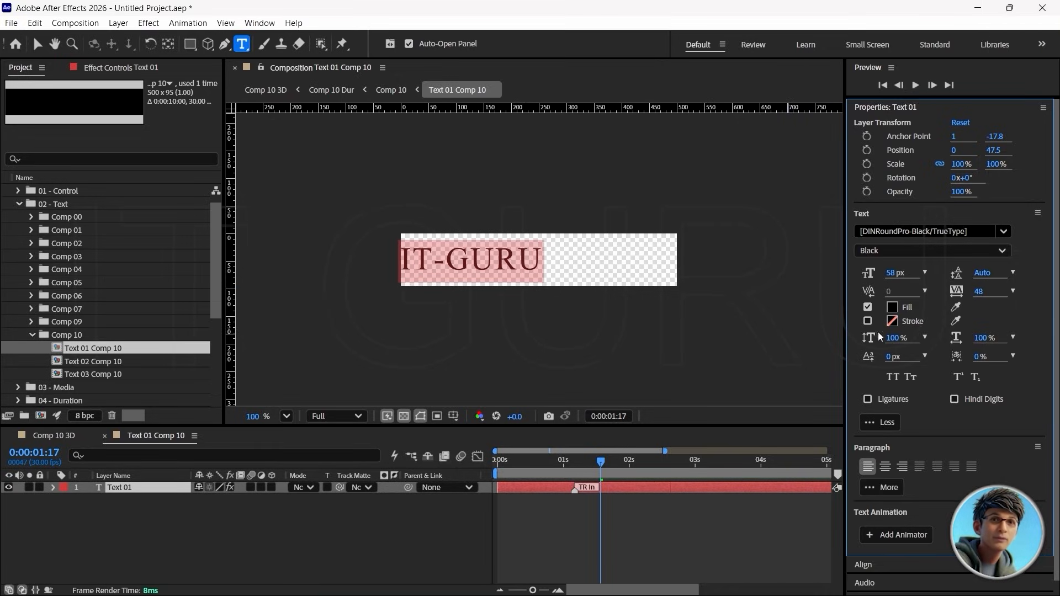
Change the IT-GURU text's font to Impact and set its tracking to 73.
left_click(1003, 231)
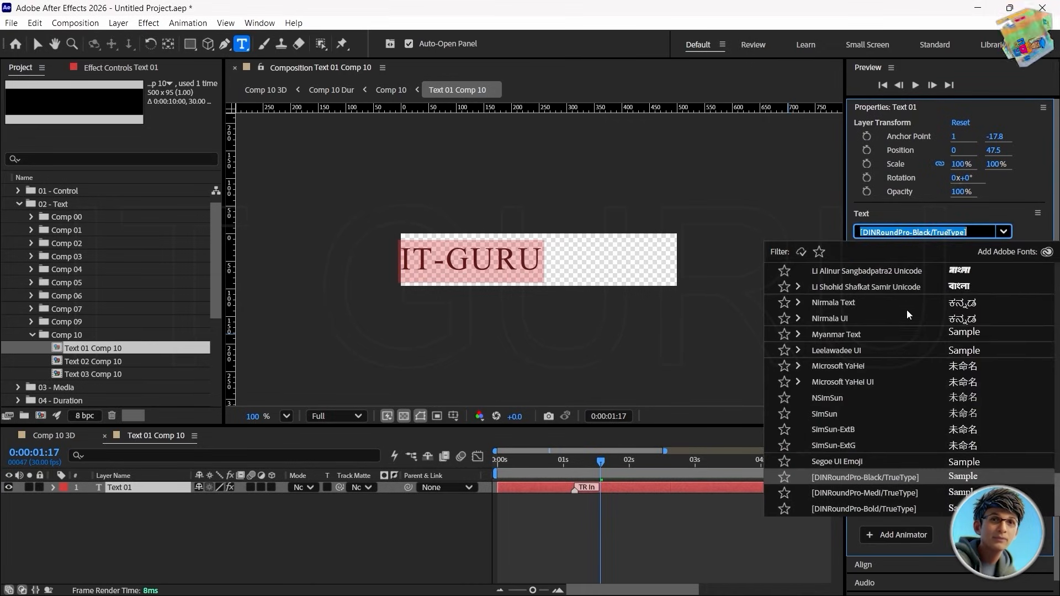
scroll(906, 307, "up", 5)
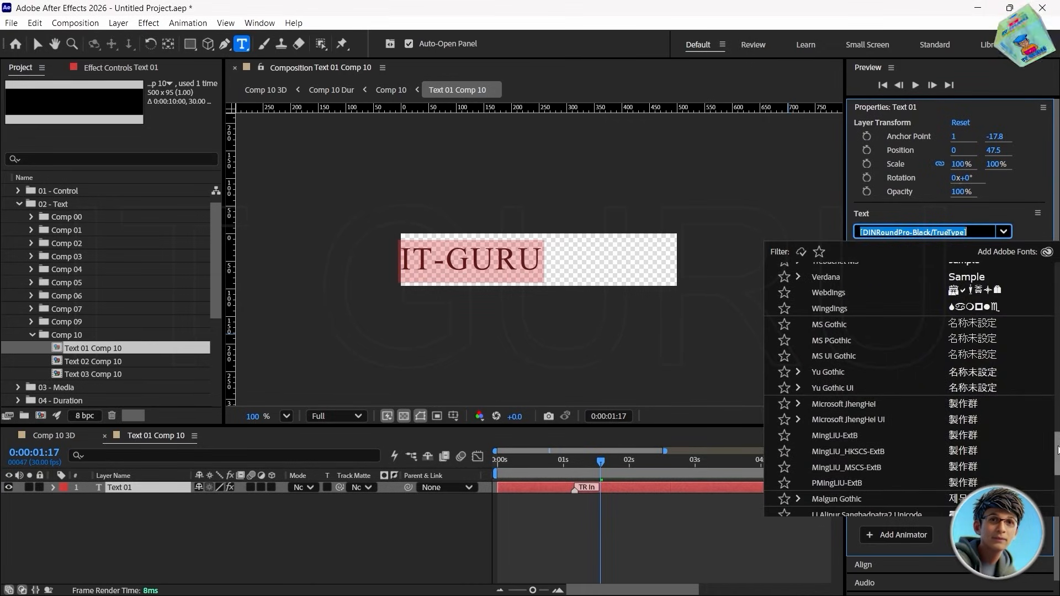
left_click_drag(1058, 449, 1059, 269)
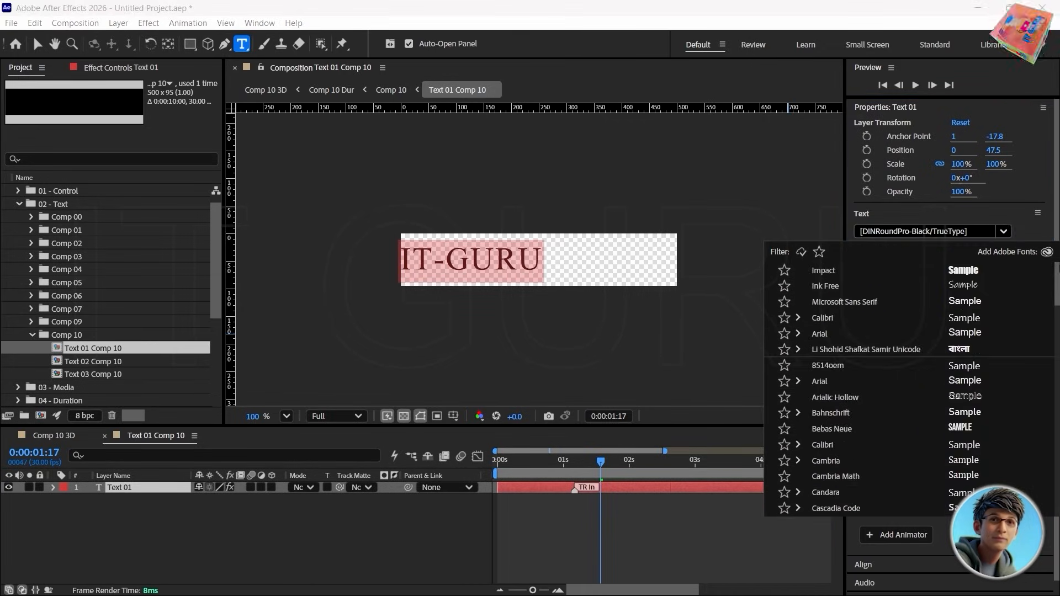
left_click(823, 270)
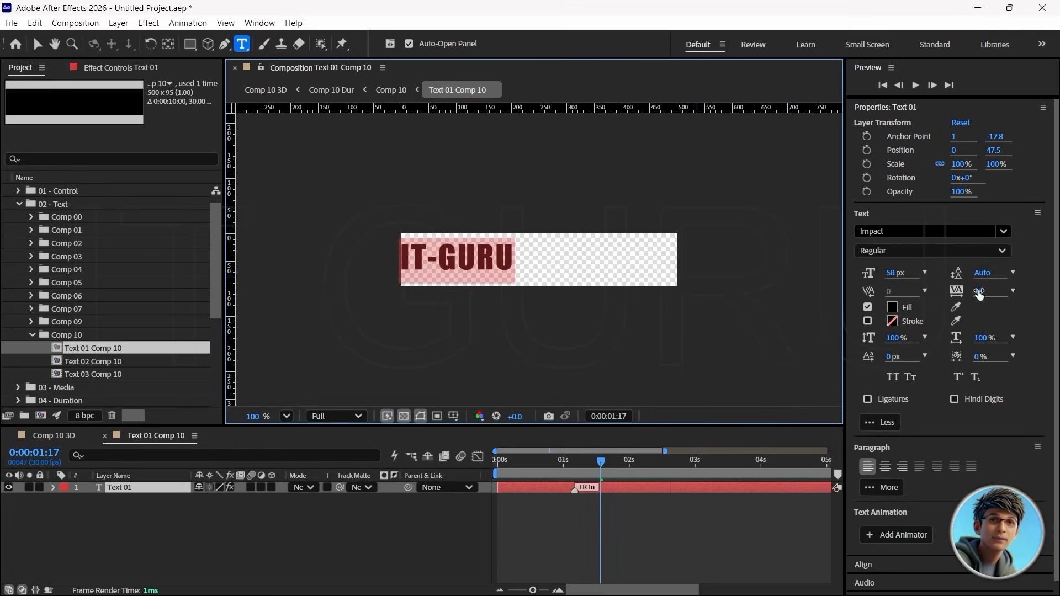
left_click_drag(979, 295, 1008, 295)
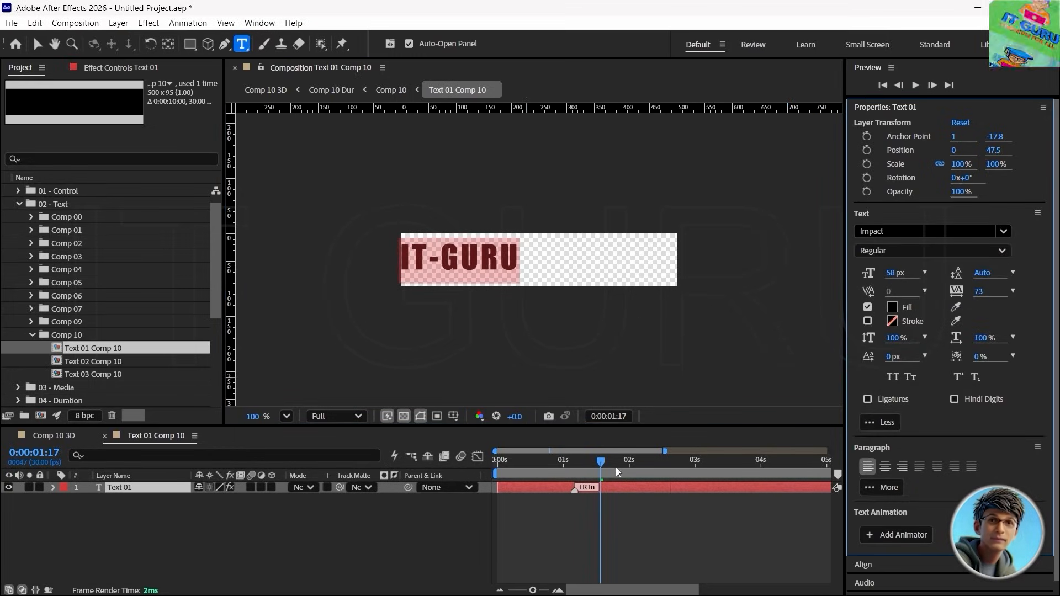
Rewind Text 01 Comp 10 to the start and preview the edited channel name in the Comp 10 3D animation.
mouse_move(603, 461)
left_mouse_down()
mouse_move(497, 461)
mouse_move(598, 468)
mouse_move(505, 468)
mouse_move(590, 476)
mouse_move(548, 479)
mouse_move(459, 462)
left_mouse_up()
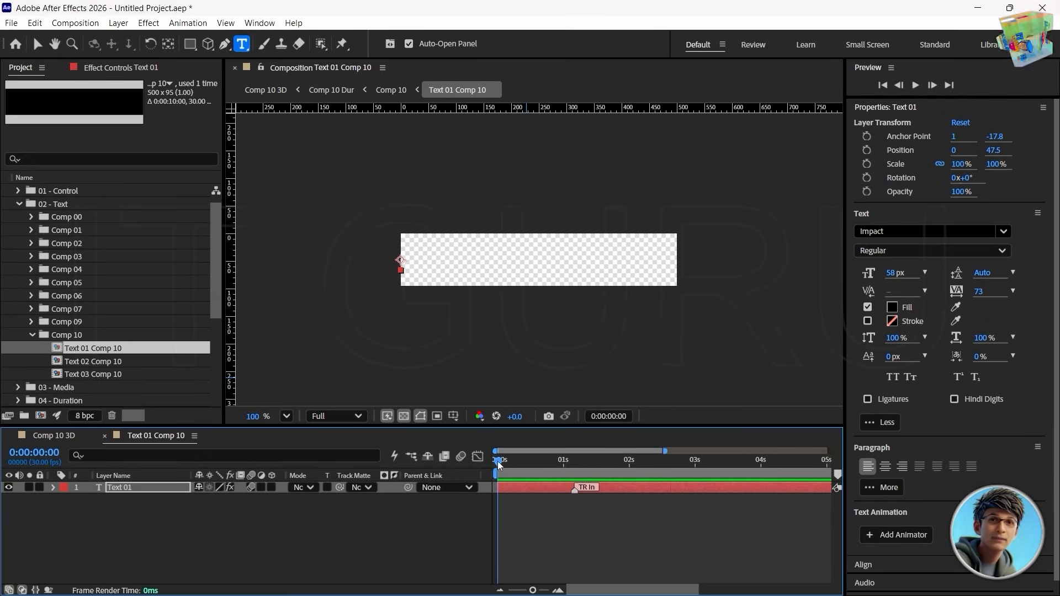
left_click_drag(498, 465, 434, 466)
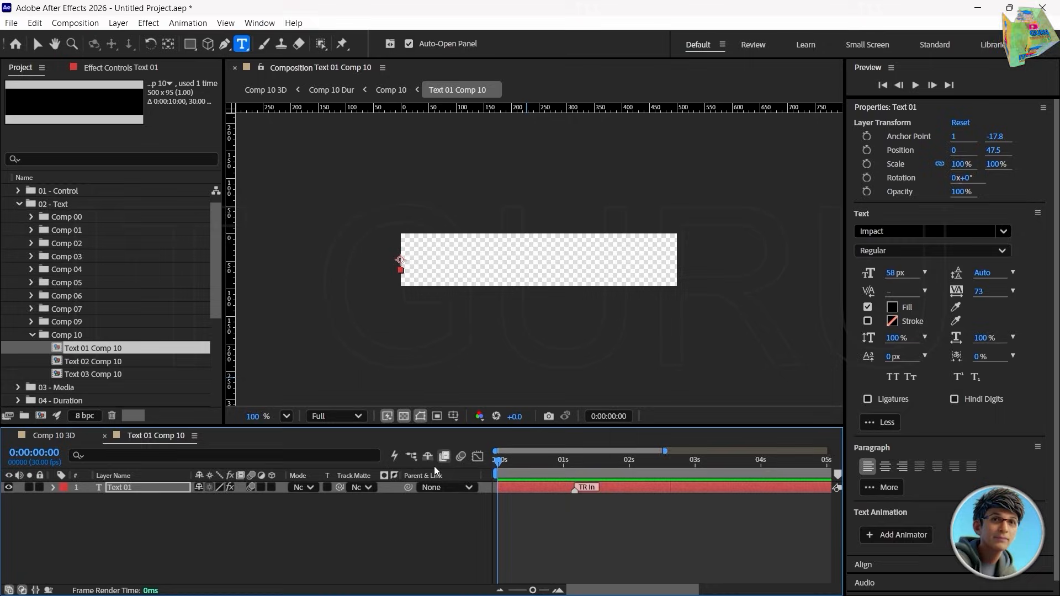
left_click(47, 436)
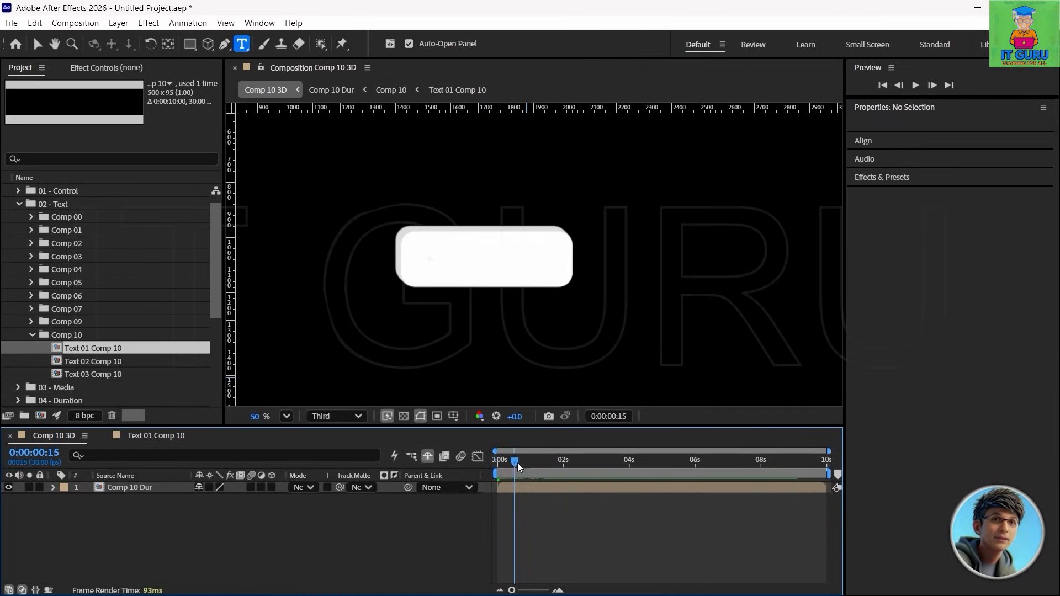
left_click_drag(518, 462, 554, 472)
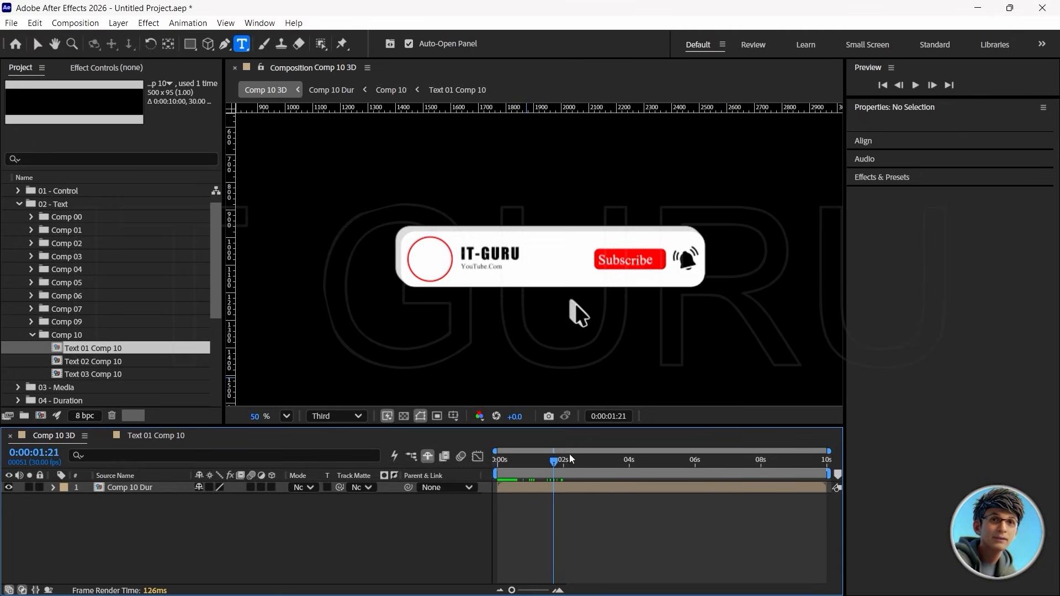
left_click_drag(554, 468, 473, 469)
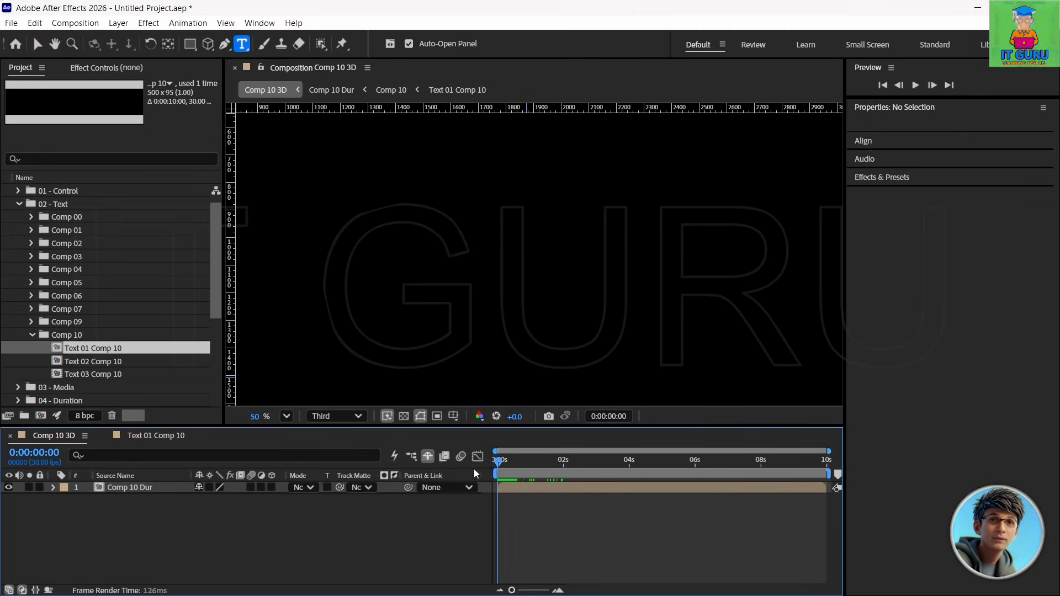
Open Text 02 Comp 10, examine its YouTube.Com text and formatting, and return to the first frame.
double_click(57, 361)
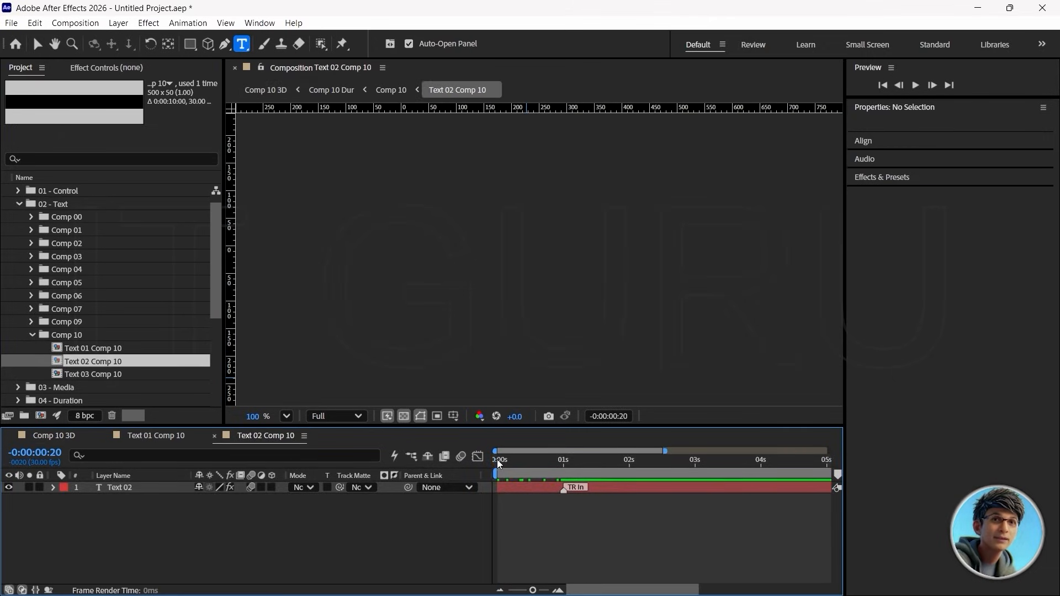
left_click_drag(497, 460, 549, 466)
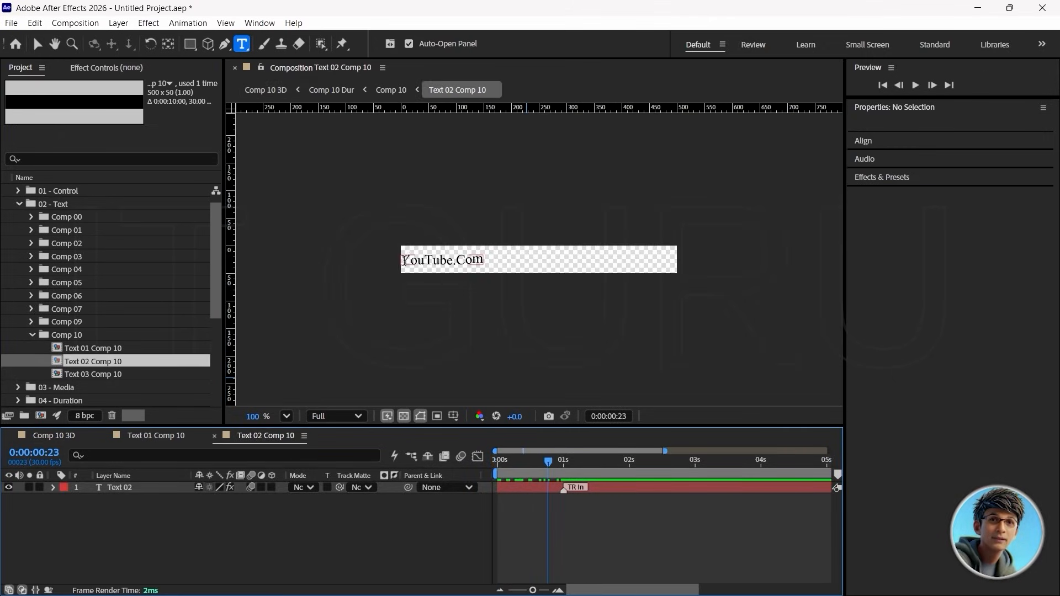
left_click_drag(402, 258, 486, 258)
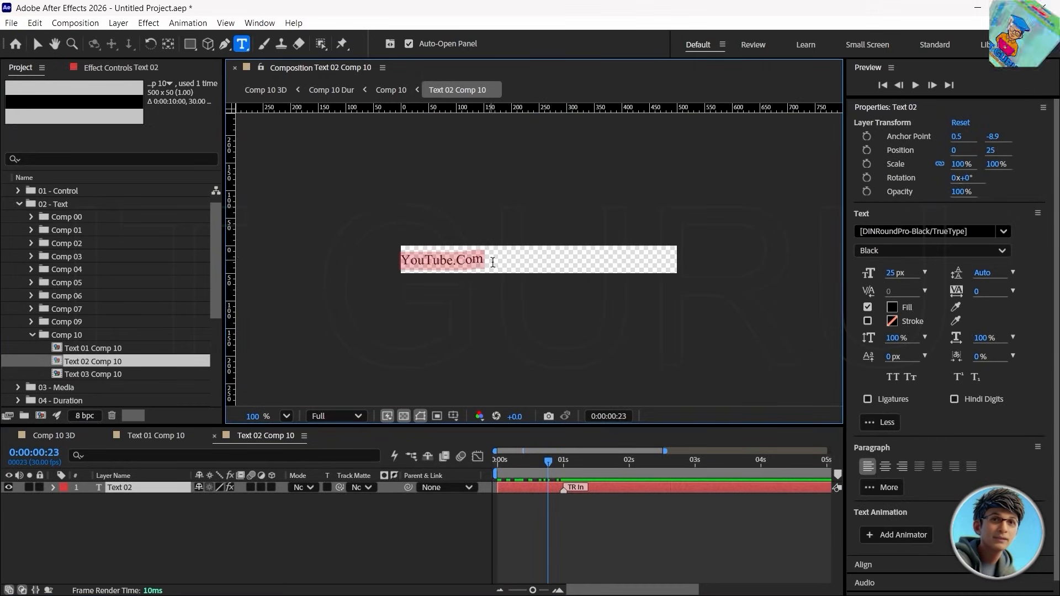
left_click(484, 260)
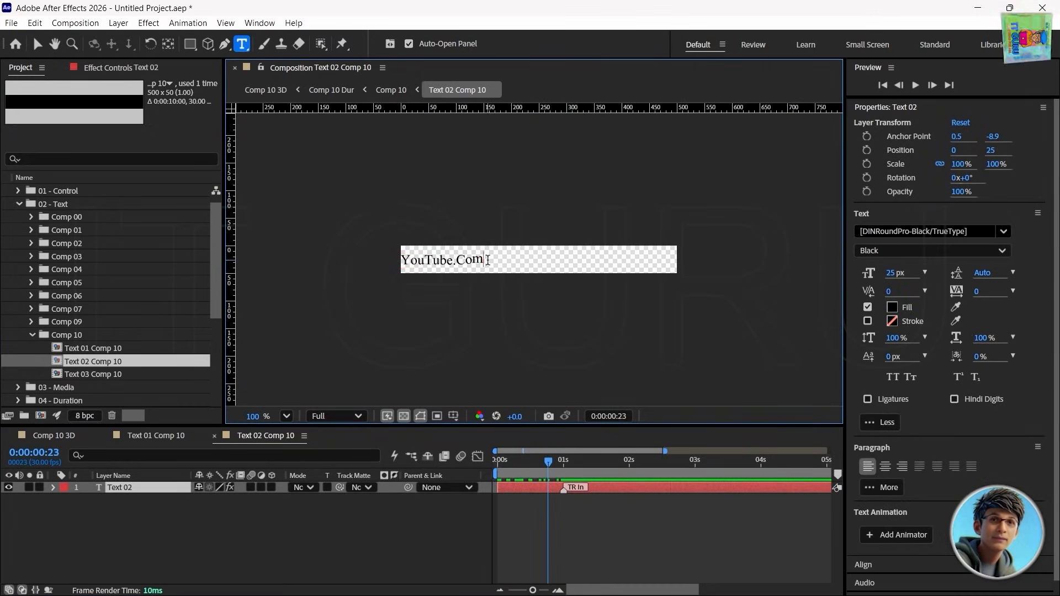
left_click_drag(546, 461, 298, 464)
Open Text 03 Comp 10, scrub through its Subscribe text animation, and return to the first frame.
double_click(60, 373)
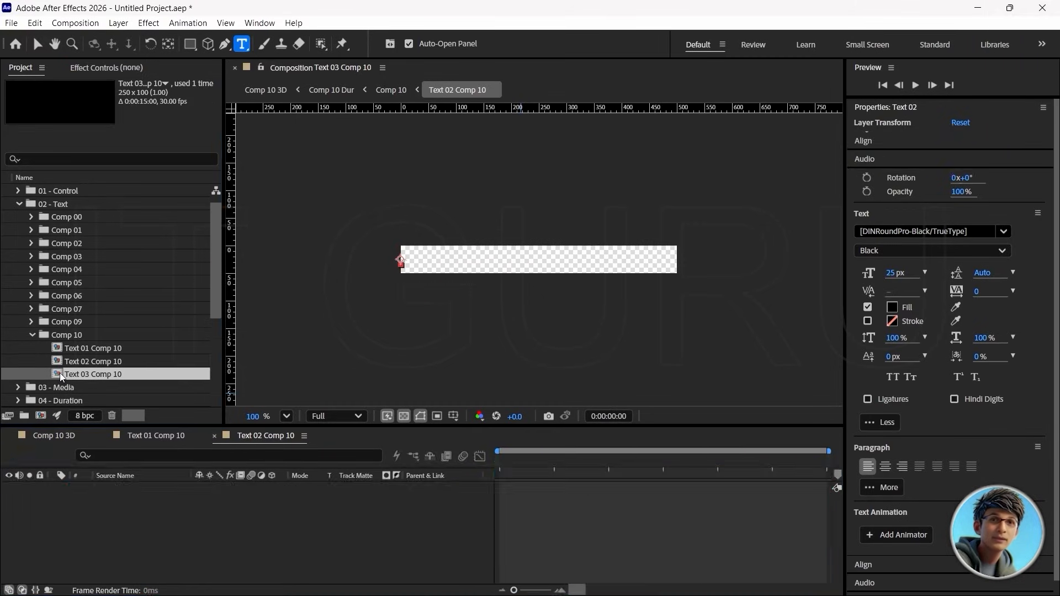
left_click_drag(497, 461, 598, 468)
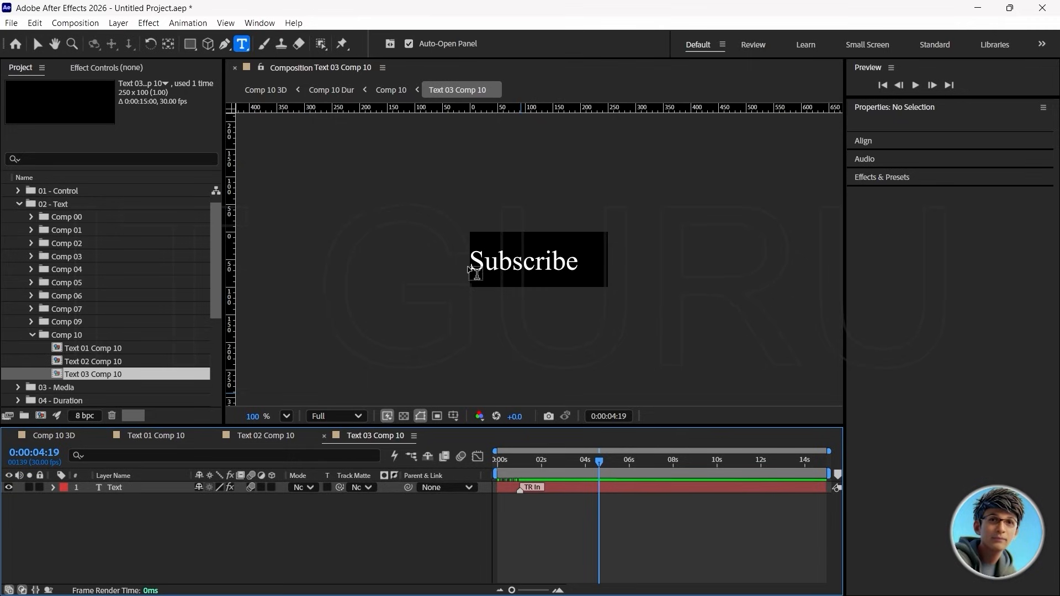
left_click_drag(599, 462, 455, 458)
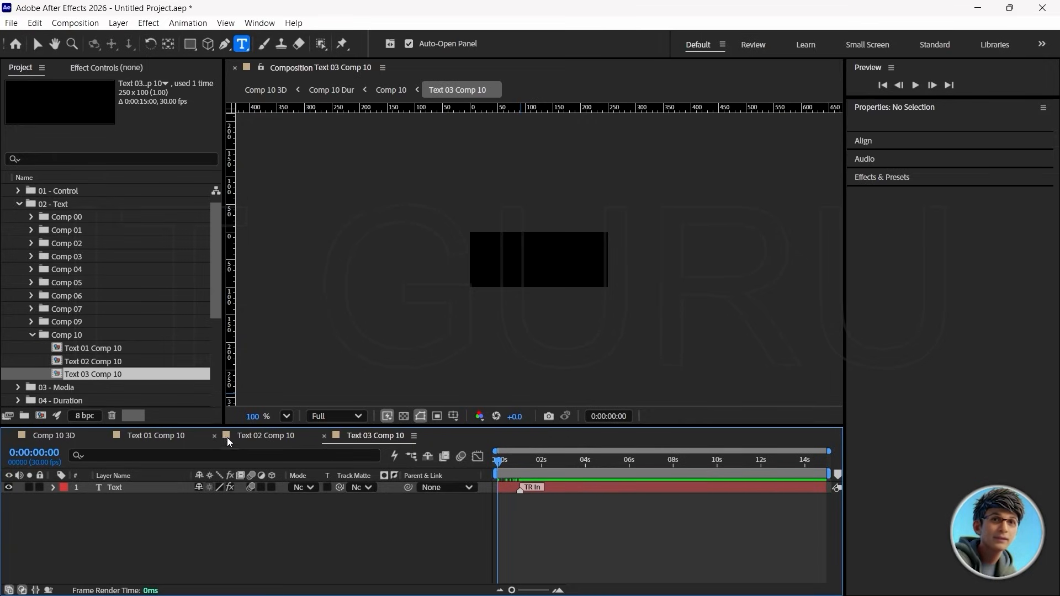
Close the Text 02 and Text 03 compositions and preview the Comp 10 3D animation up to about 0:00:02:14.
left_click(216, 435)
left_click(216, 434)
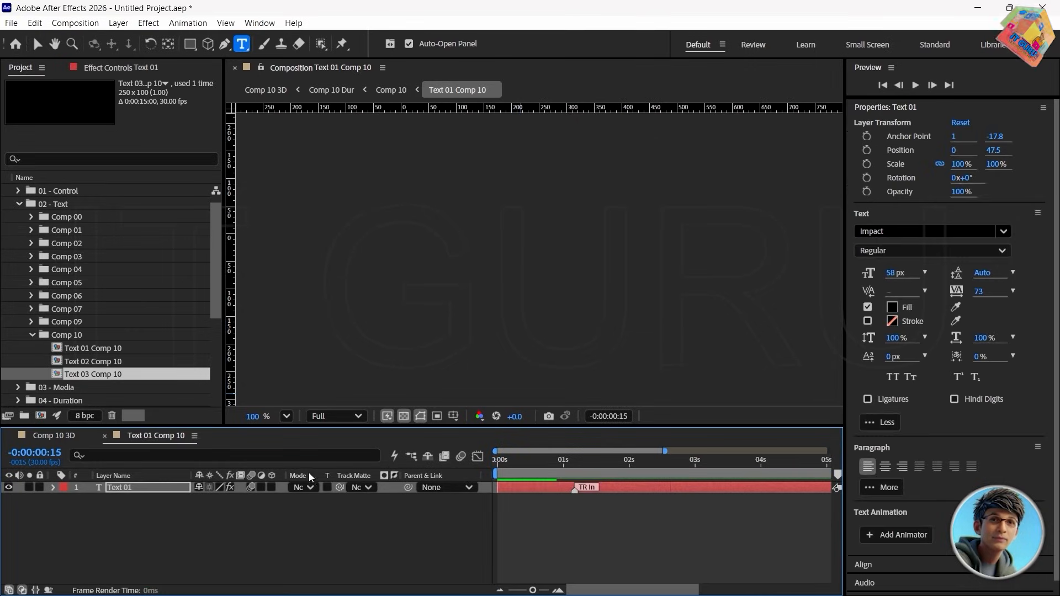
left_click_drag(496, 462, 621, 464)
left_click(38, 435)
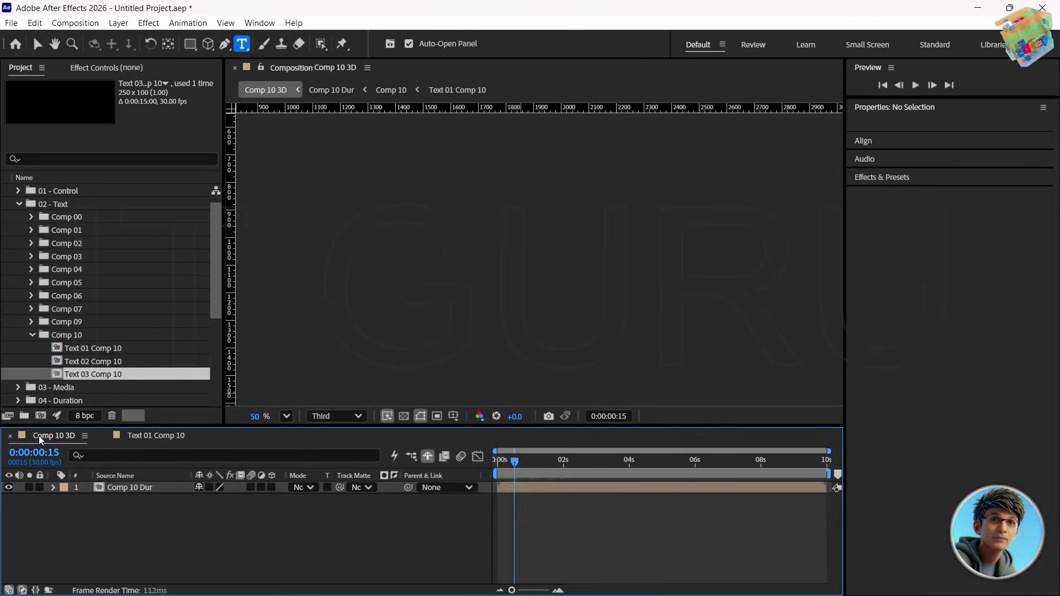
left_click_drag(517, 462, 582, 467)
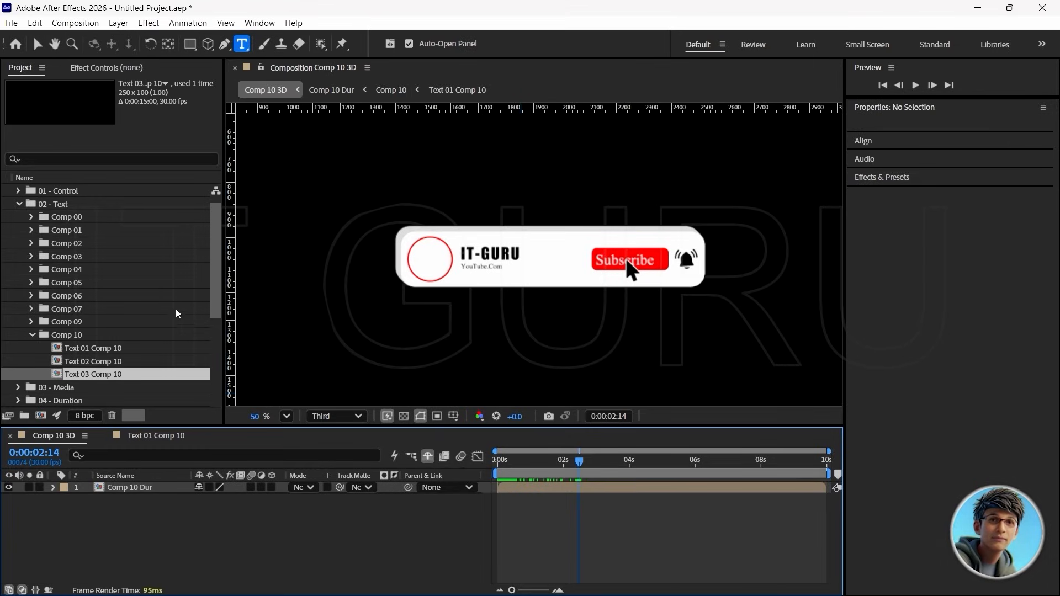
Collapse the 02 - Text folder and open Media Comp 10 from the 03 - Media folder.
left_click(33, 335)
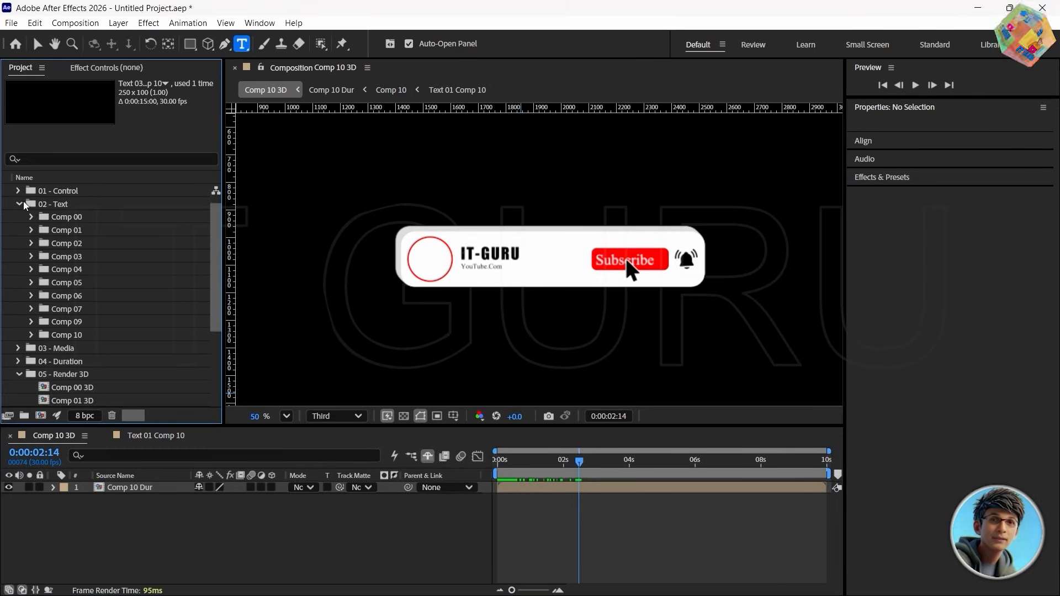
left_click(19, 205)
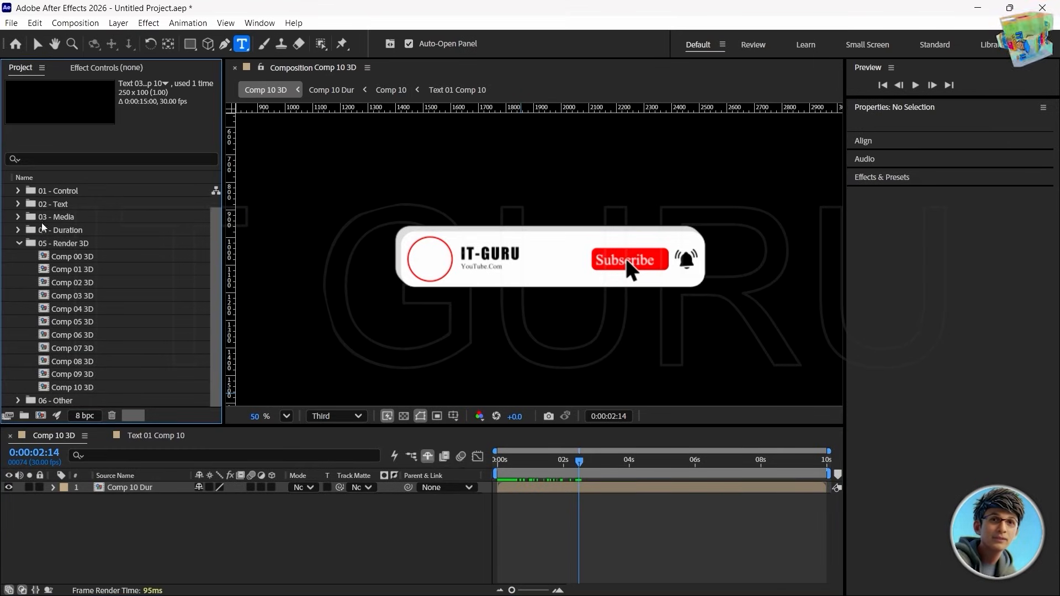
left_click(19, 218)
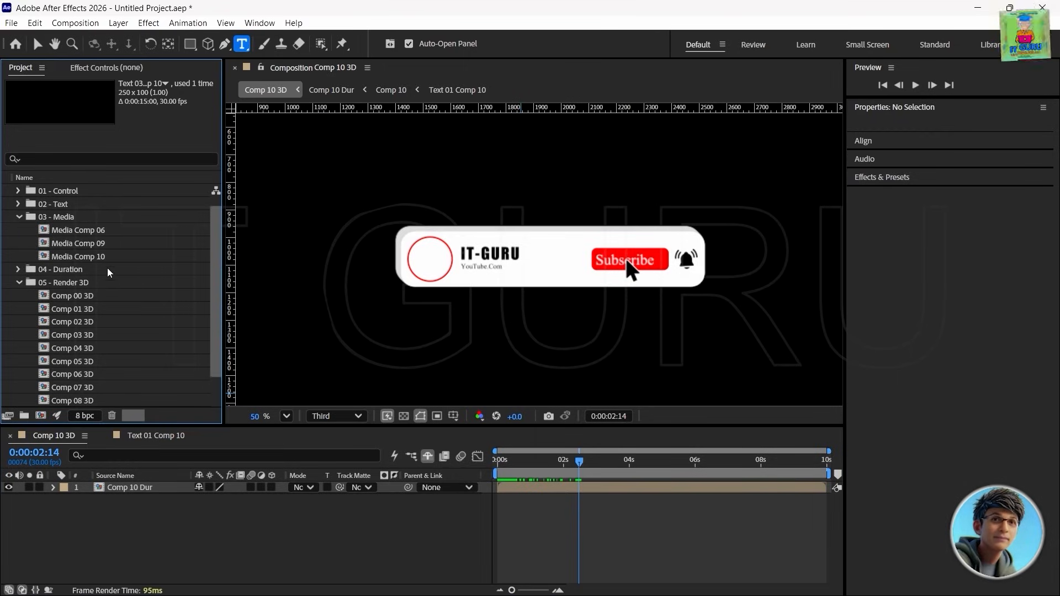
double_click(46, 258)
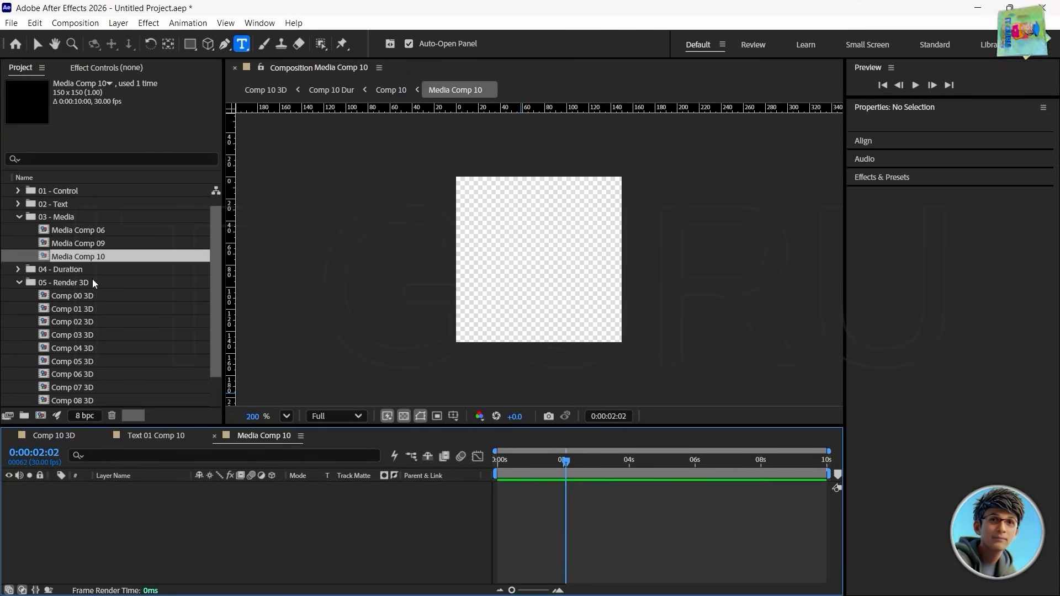
Collapse the 03 - Media and 05 - Render 3D folders and import it-guru-logo-small-rb.png into the project.
left_click(19, 217)
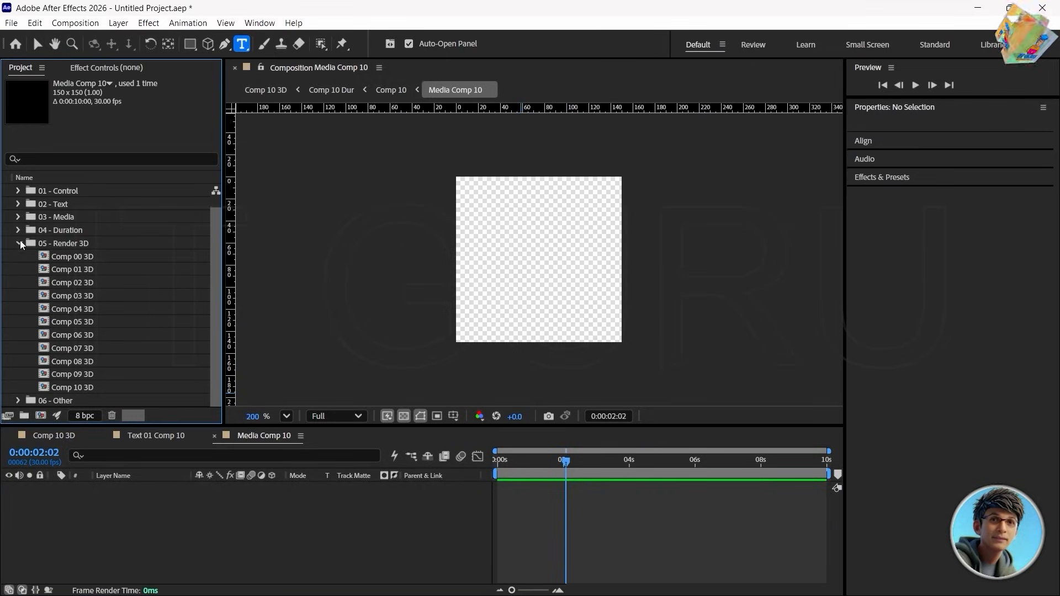
left_click(20, 243)
left_click(64, 310)
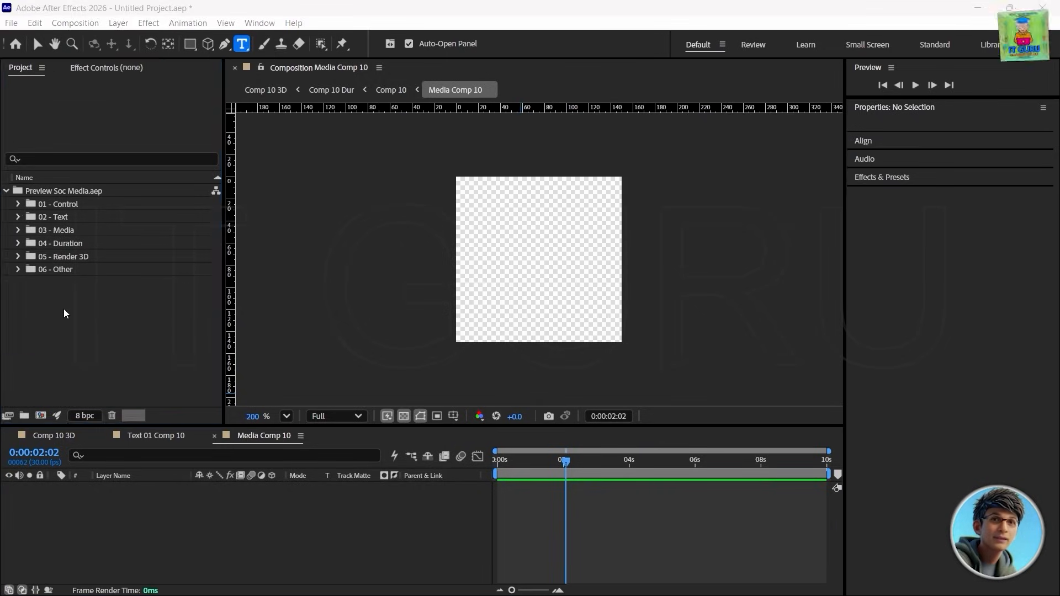
double_click(64, 310)
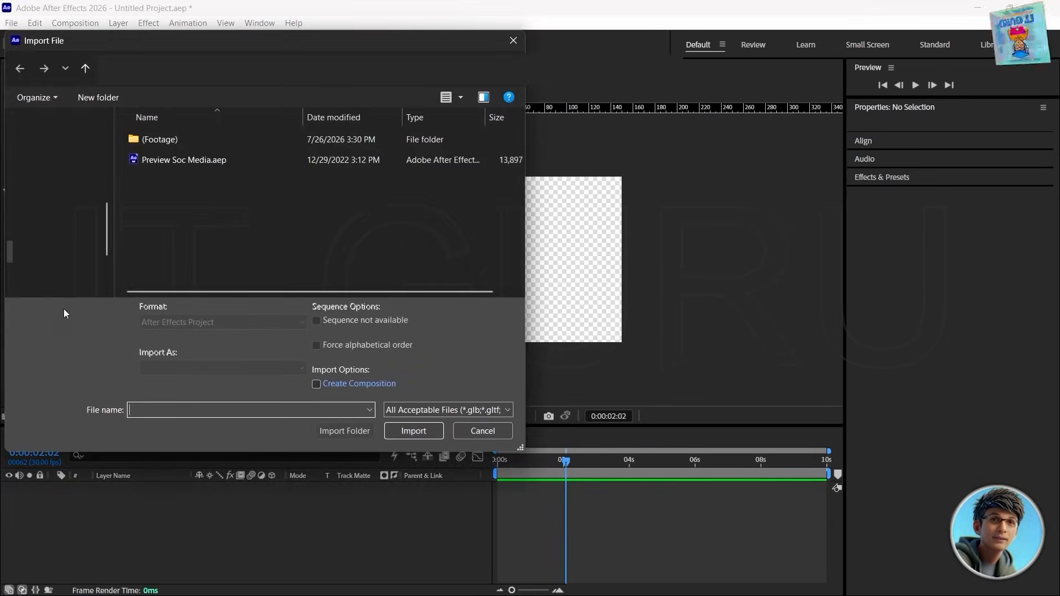
left_click(84, 69)
scroll(409, 280, "down", 5)
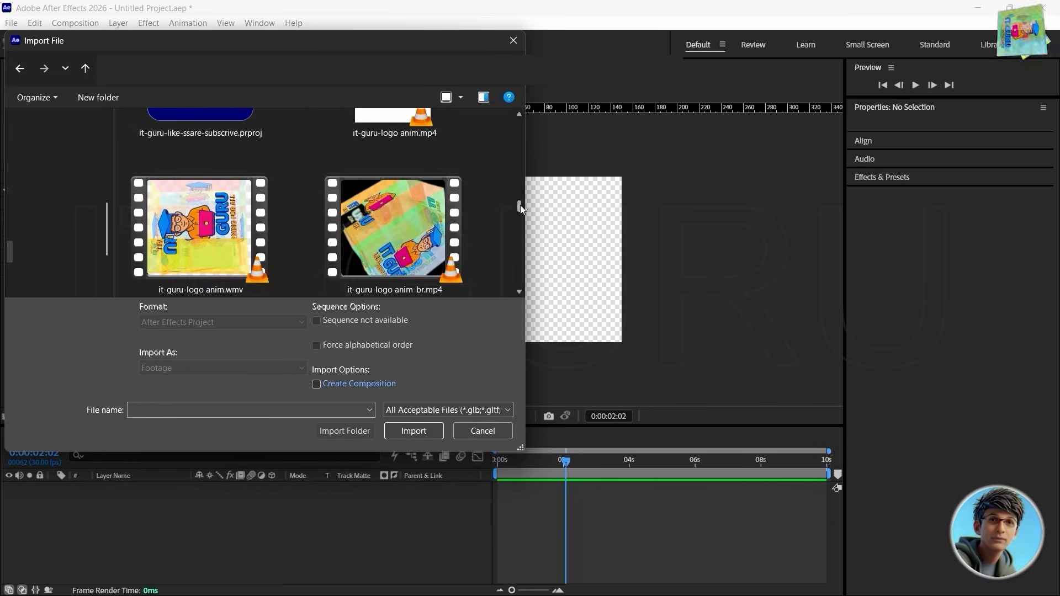
double_click(403, 173)
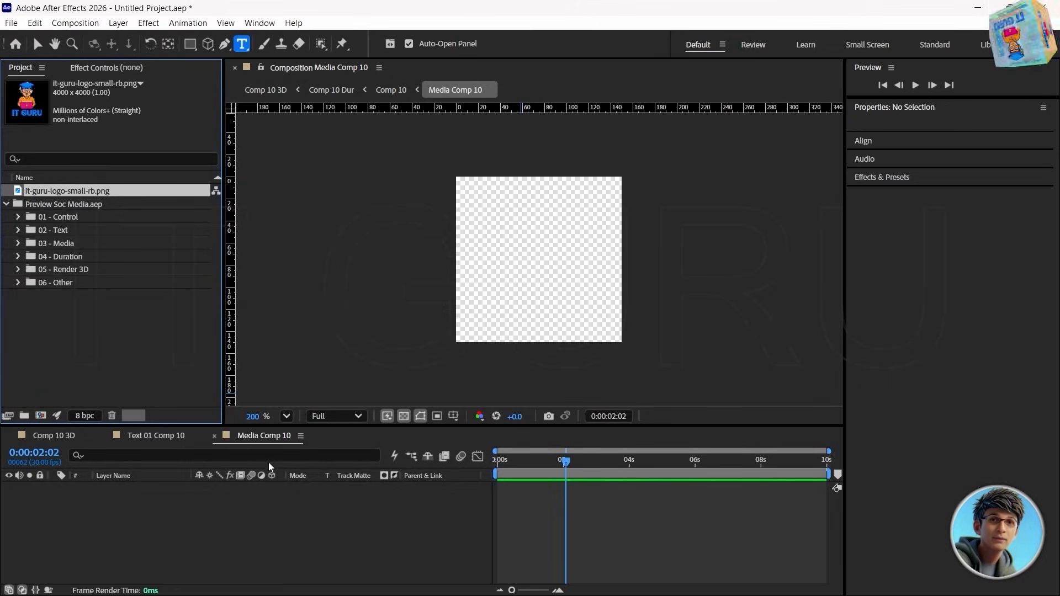
Add it-guru-logo-small-rb.png as a layer in Media Comp 10 and move the playhead to 0:00:01:05.
left_click_drag(135, 191, 200, 340)
left_click_drag(214, 492, 213, 492)
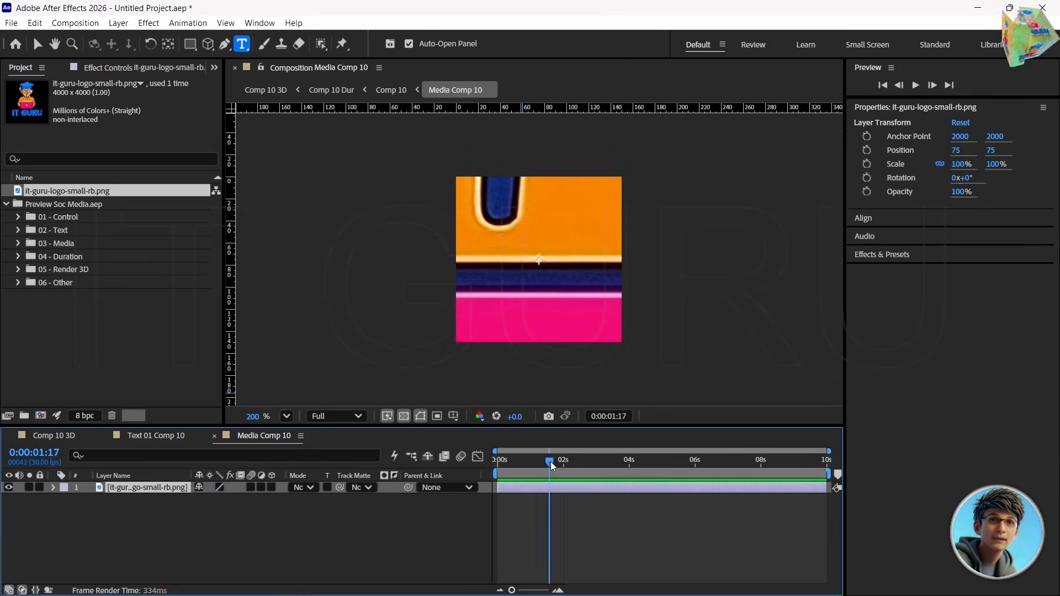
left_click_drag(524, 468, 584, 472)
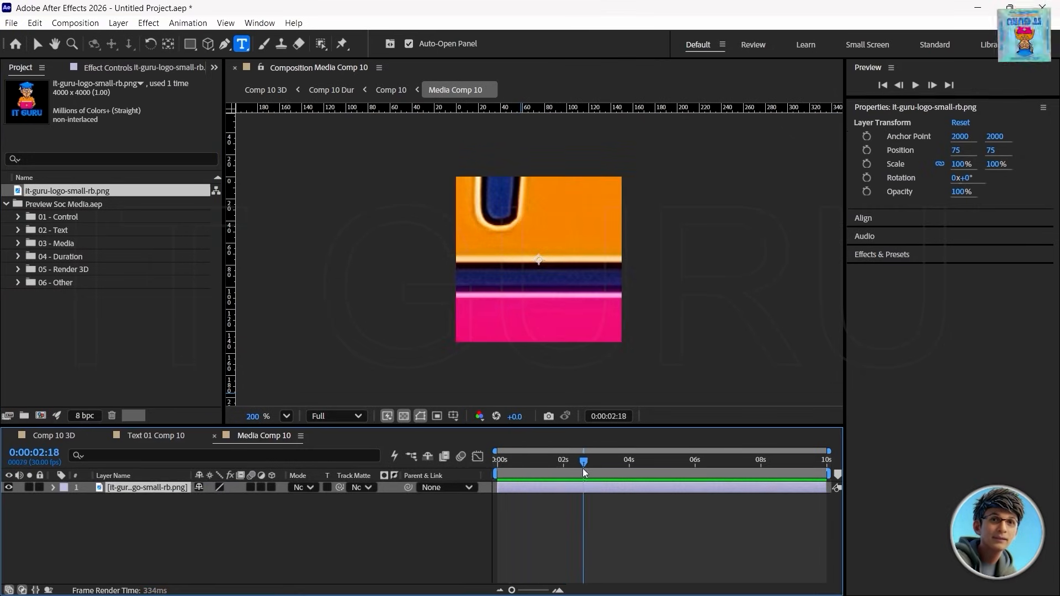
left_click(148, 526)
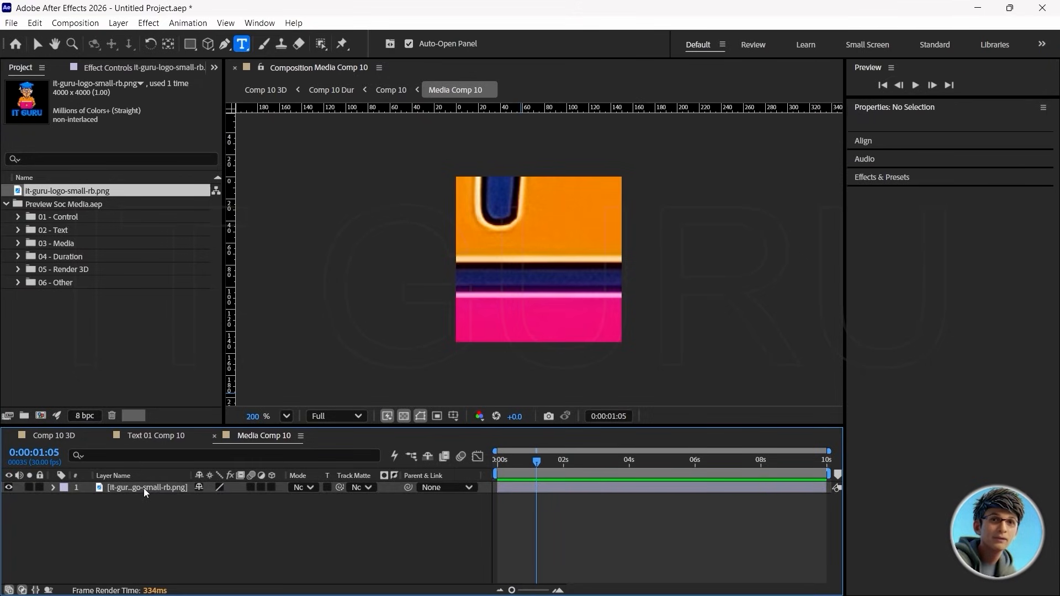
Scale the logo layer to 3%, move it down to position 75, 78, and check it closely in Comp 10 3D.
left_click(144, 490)
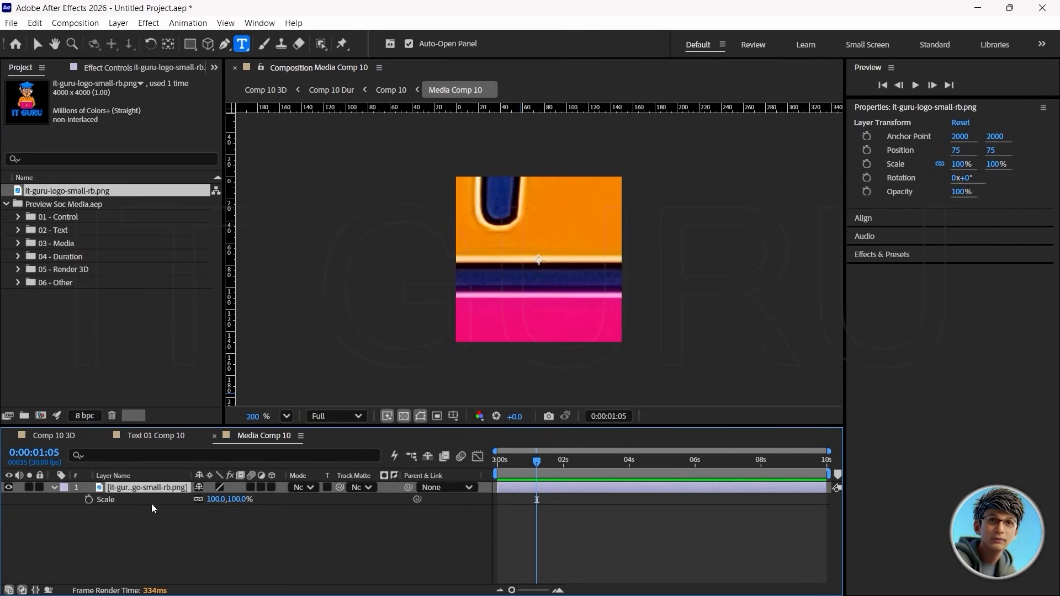
left_click_drag(218, 503, 171, 519)
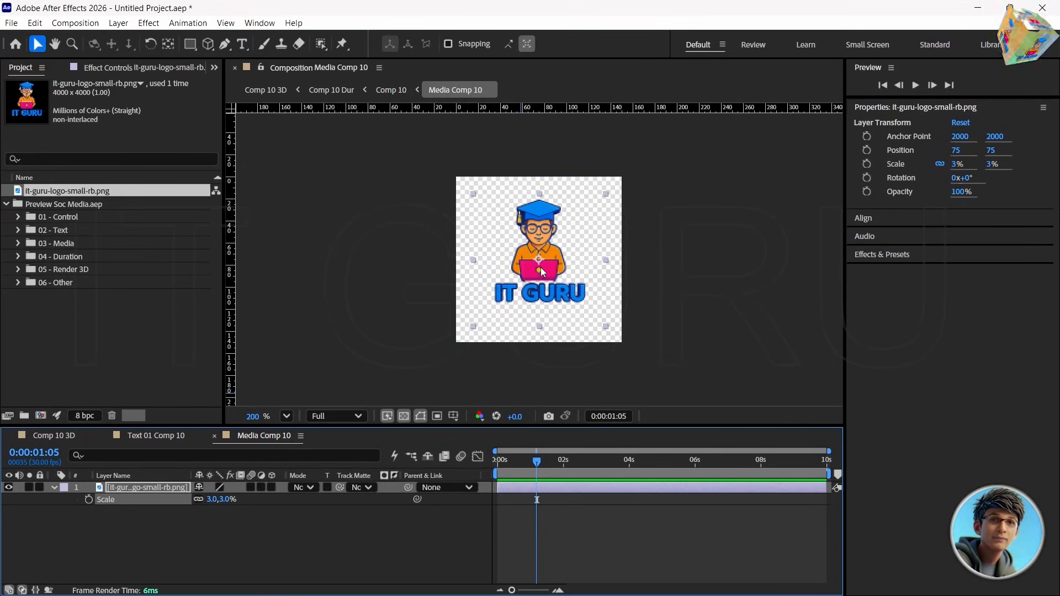
left_click_drag(550, 273, 549, 276)
left_click(671, 290)
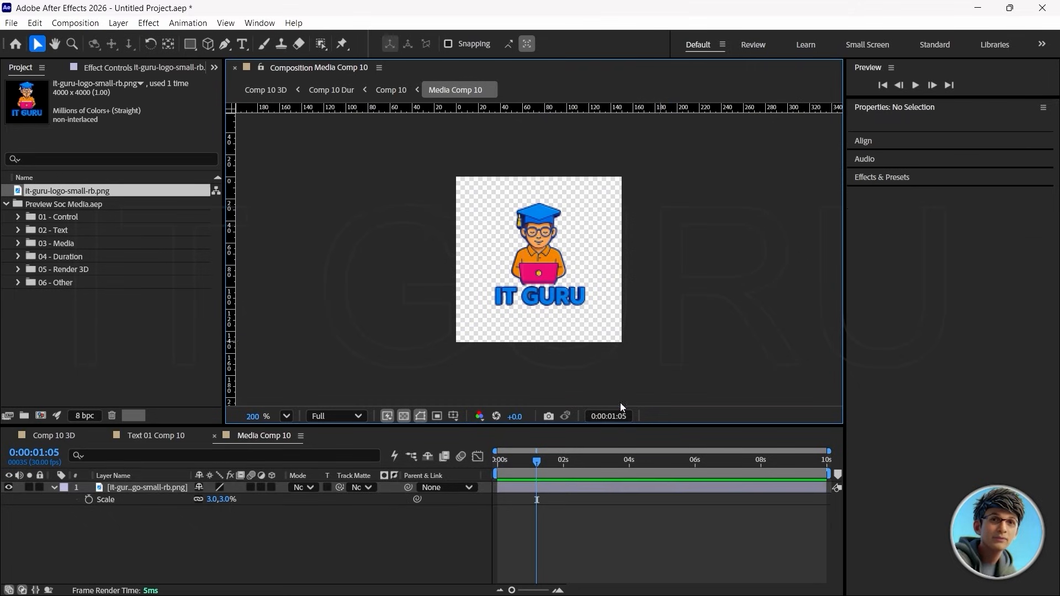
left_click(58, 436)
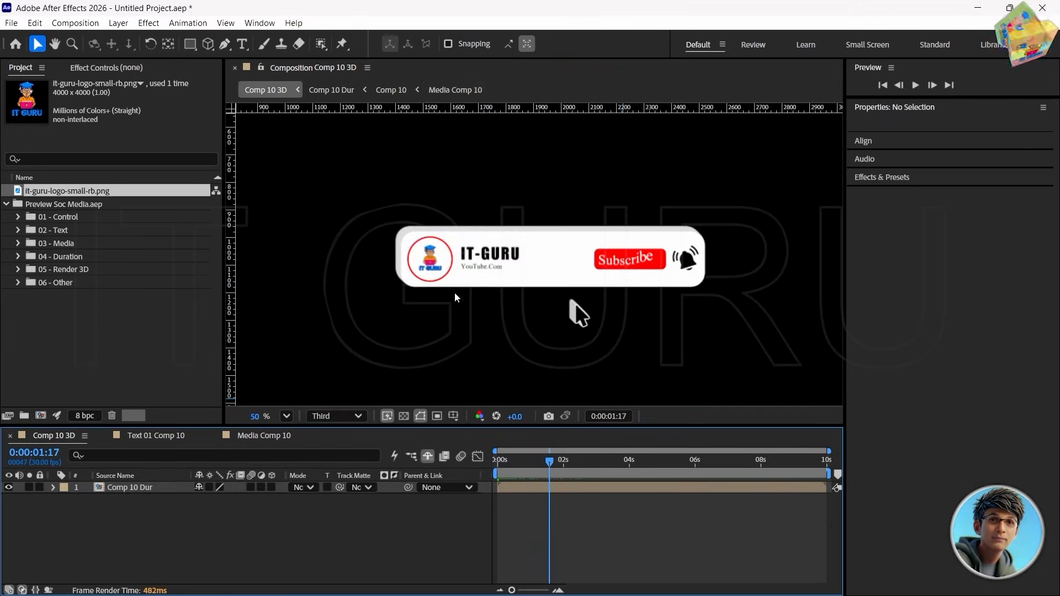
scroll(429, 267, "up", 2)
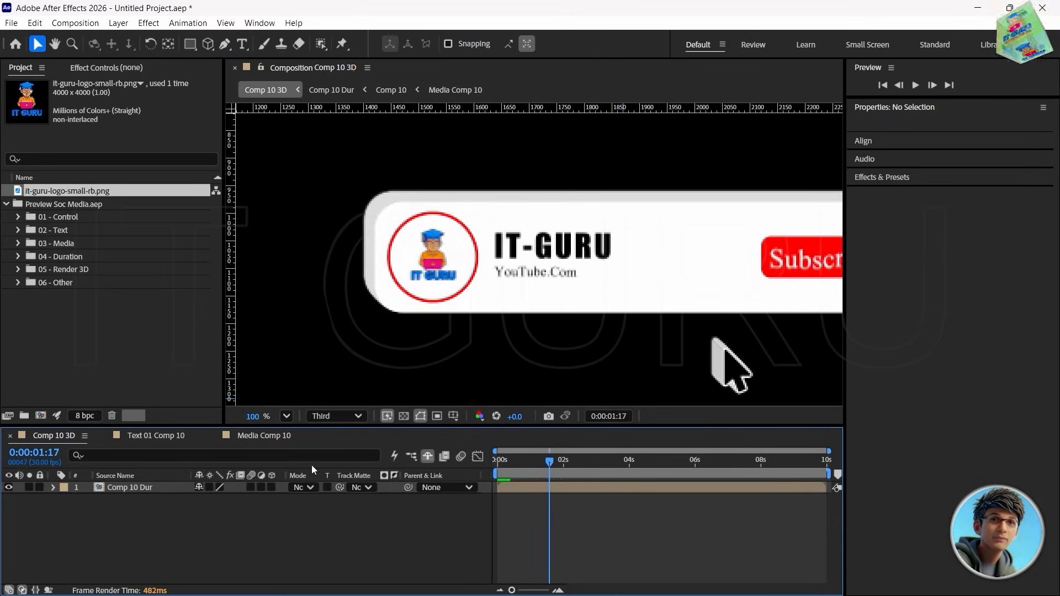
In Media Comp 10, set the logo's scale to 4% and lower it to position 75, 82.5, checking it in Comp 10 3D.
left_click(245, 439)
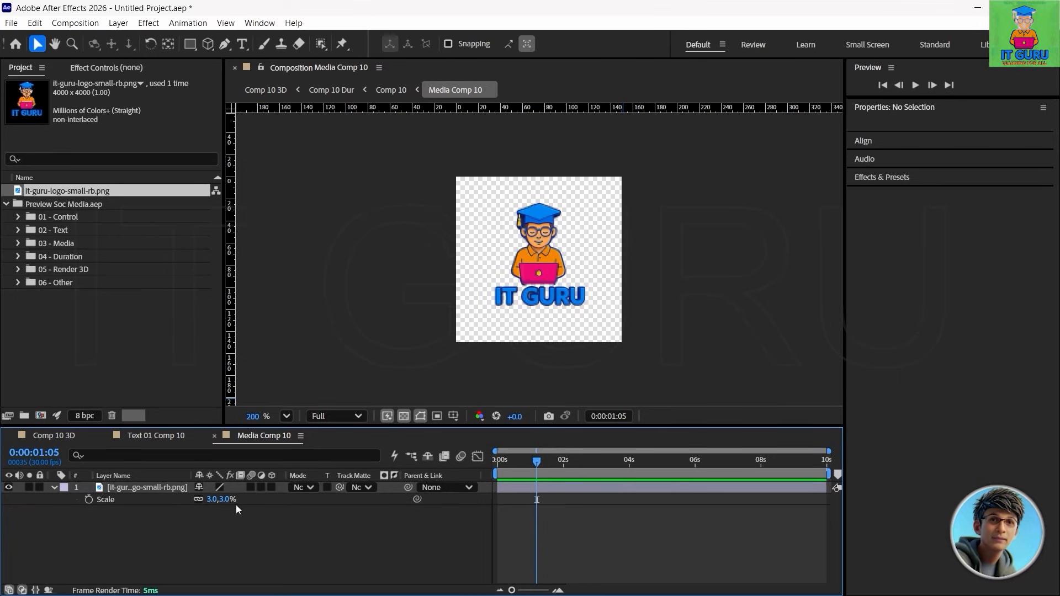
left_click_drag(212, 499, 213, 499)
left_click(704, 319)
left_click(548, 284)
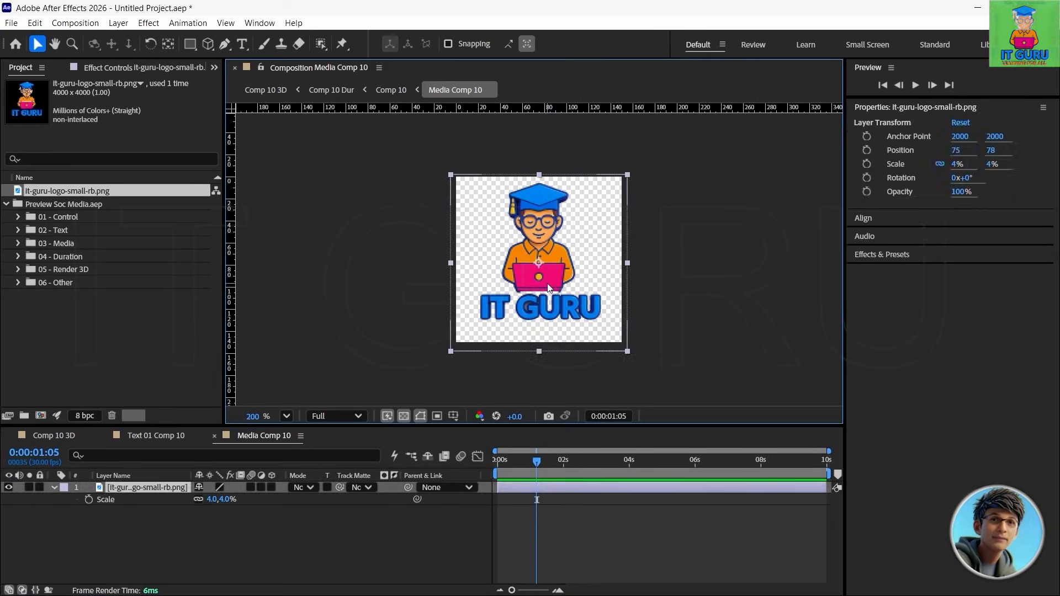
left_click_drag(548, 277, 550, 282)
left_click(411, 360)
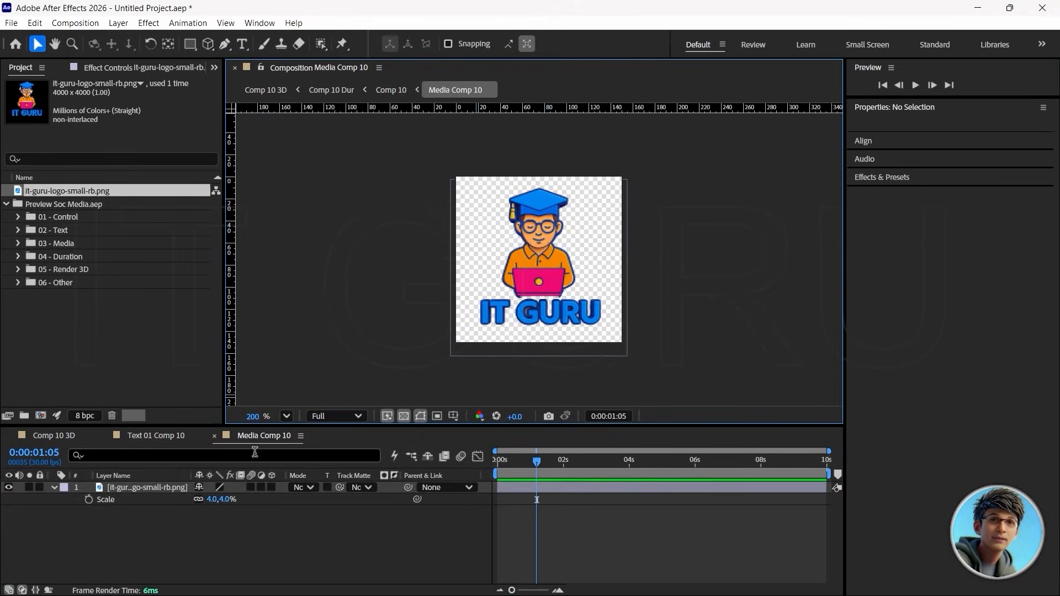
left_click(61, 436)
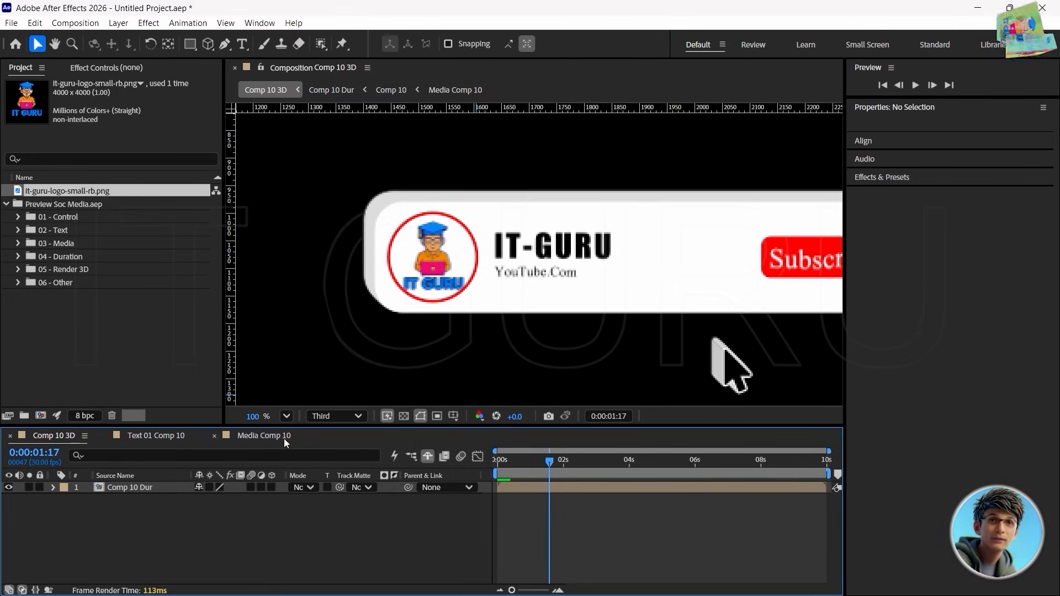
Shrink the logo in Media Comp 10 freehand to about 3.5% by 3.7% and check its fit in the Comp 10 3D circle.
left_click(257, 436)
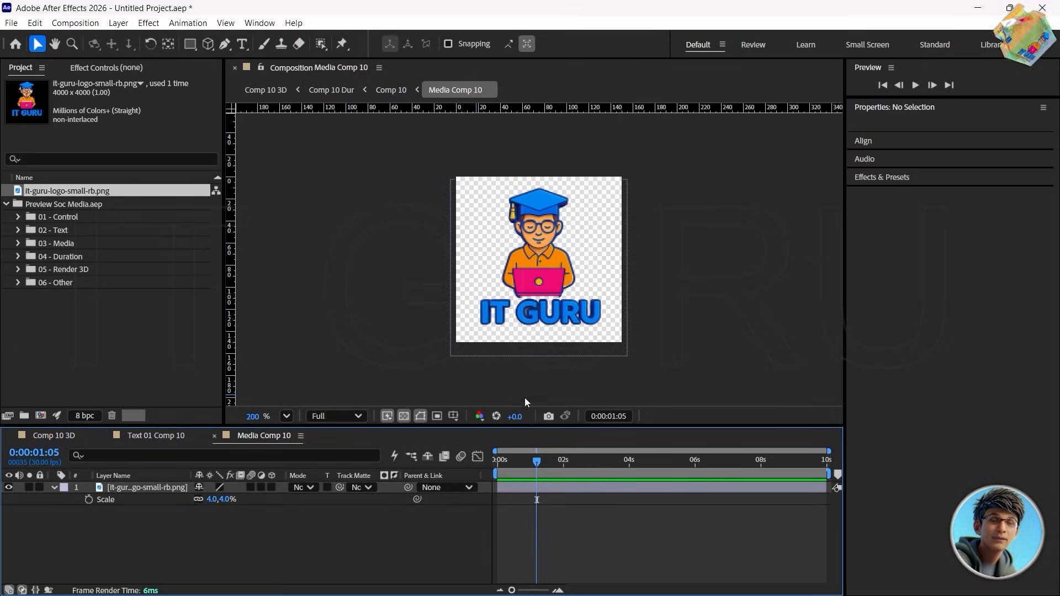
left_click(551, 304)
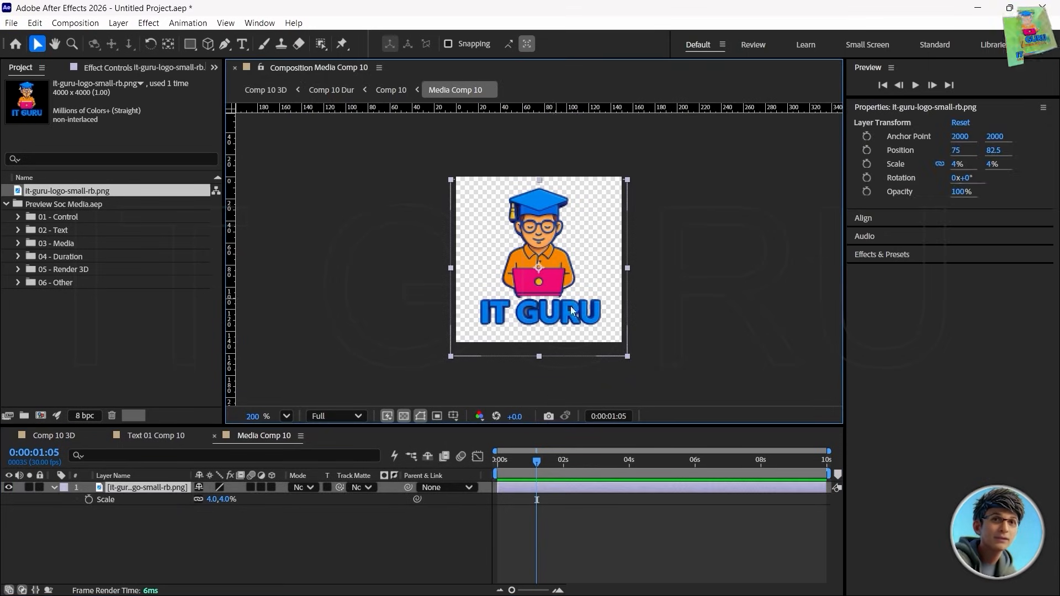
left_click(625, 357)
left_click(622, 355)
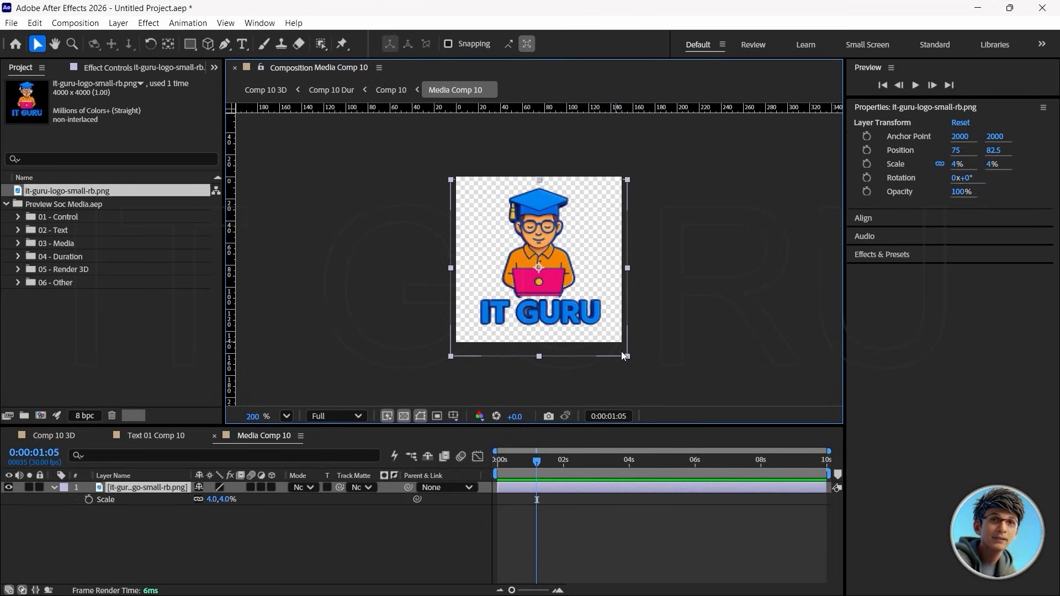
left_click_drag(628, 356, 617, 346)
left_click(657, 337)
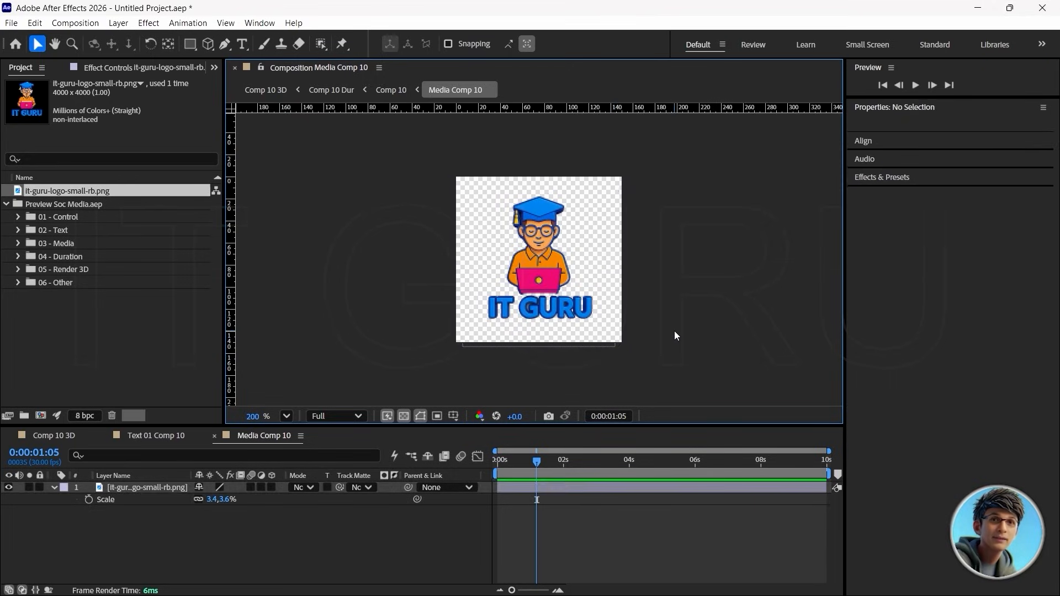
left_click(606, 343)
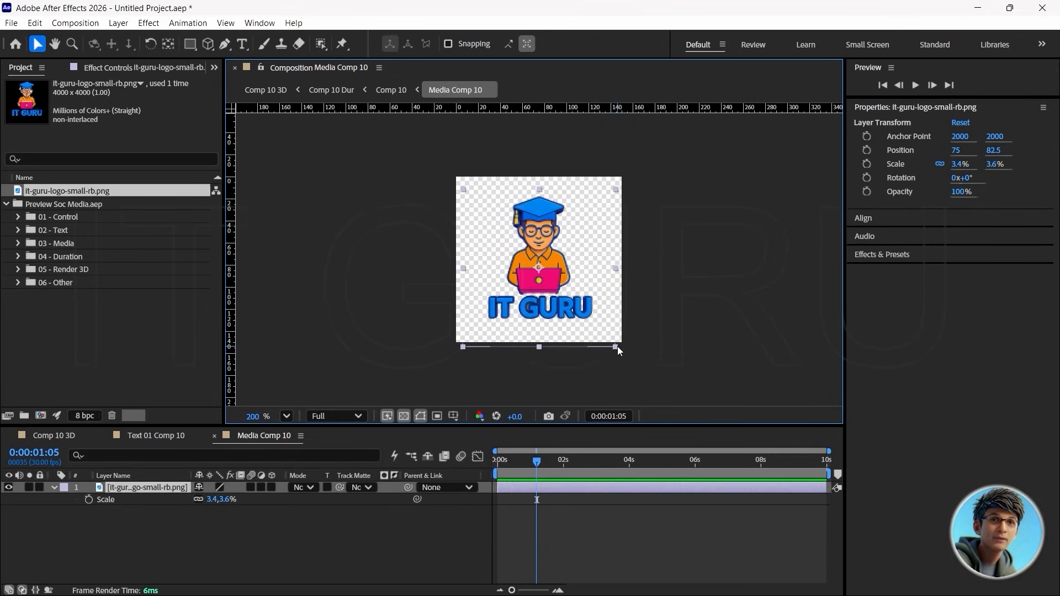
left_click(619, 347)
left_click(617, 348)
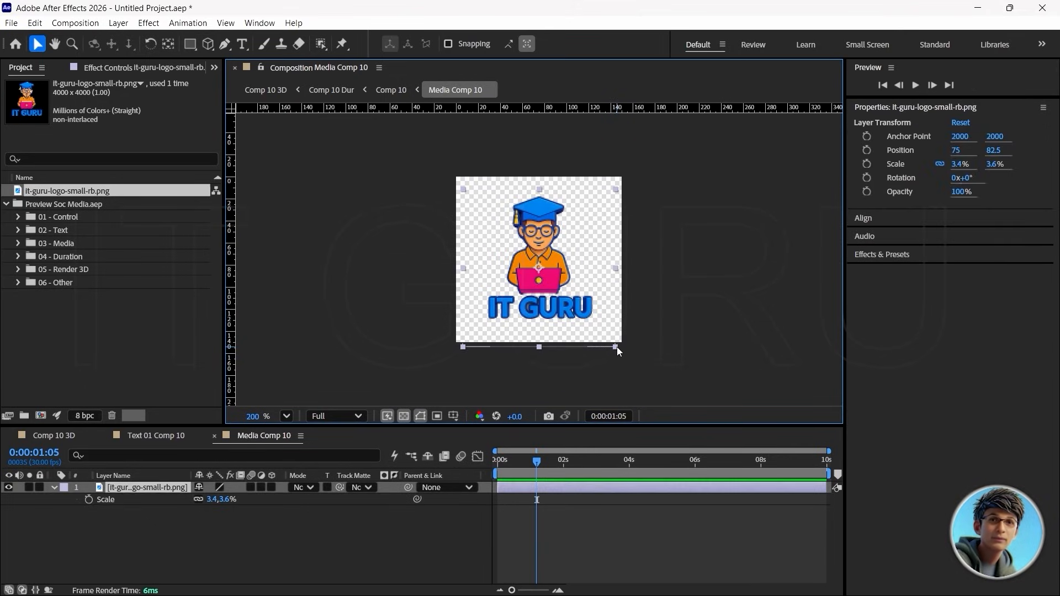
left_click_drag(617, 346, 618, 349)
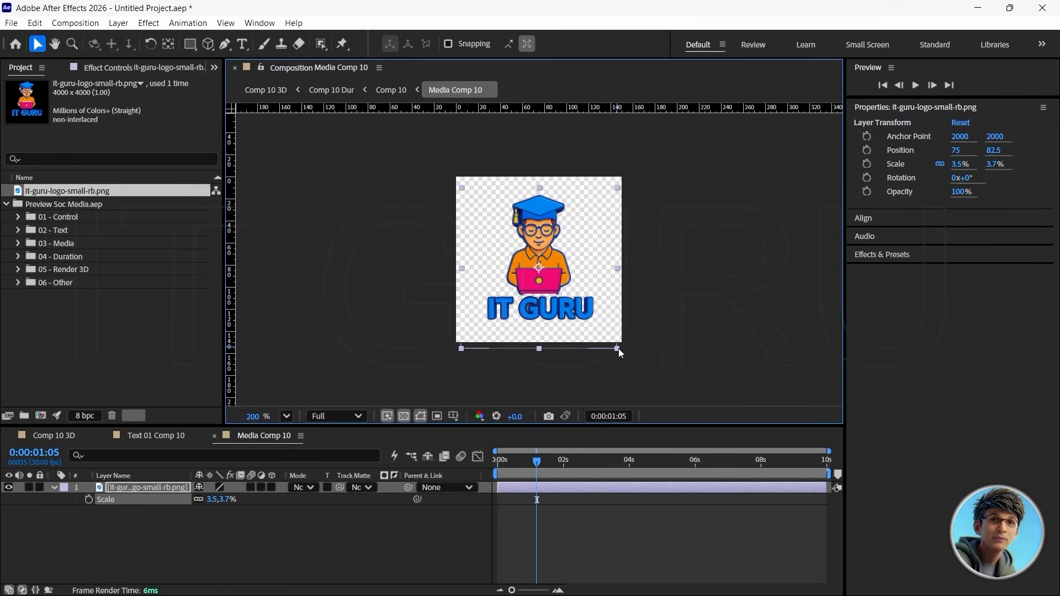
left_click(666, 326)
left_click(58, 436)
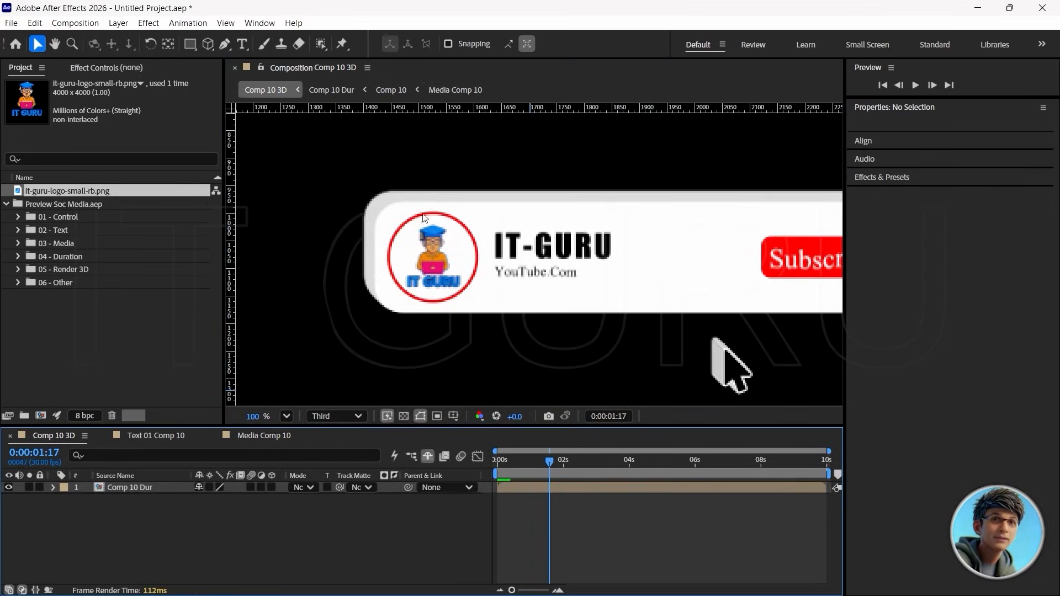
Set the Comp 10 3D preview resolution to Full and scrub the animation from the start to 0:00:03:29.
left_click(353, 417)
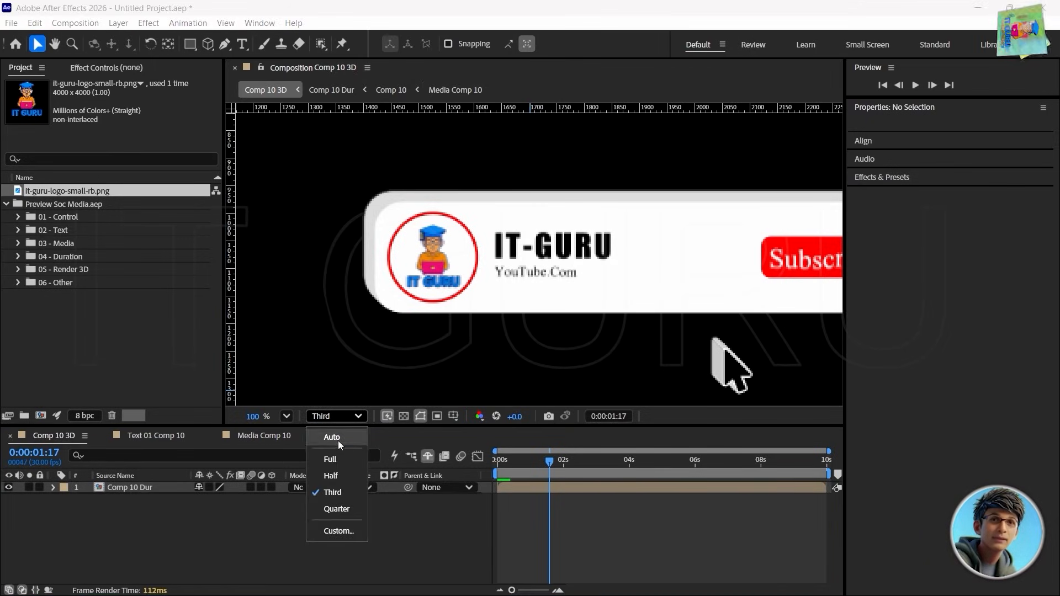
left_click(329, 458)
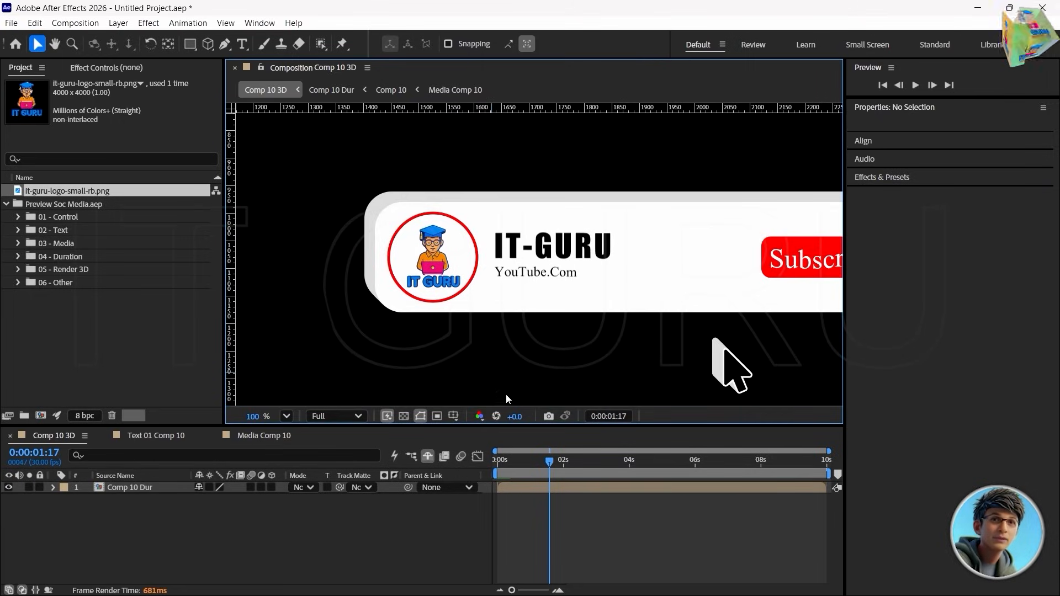
left_click(500, 461)
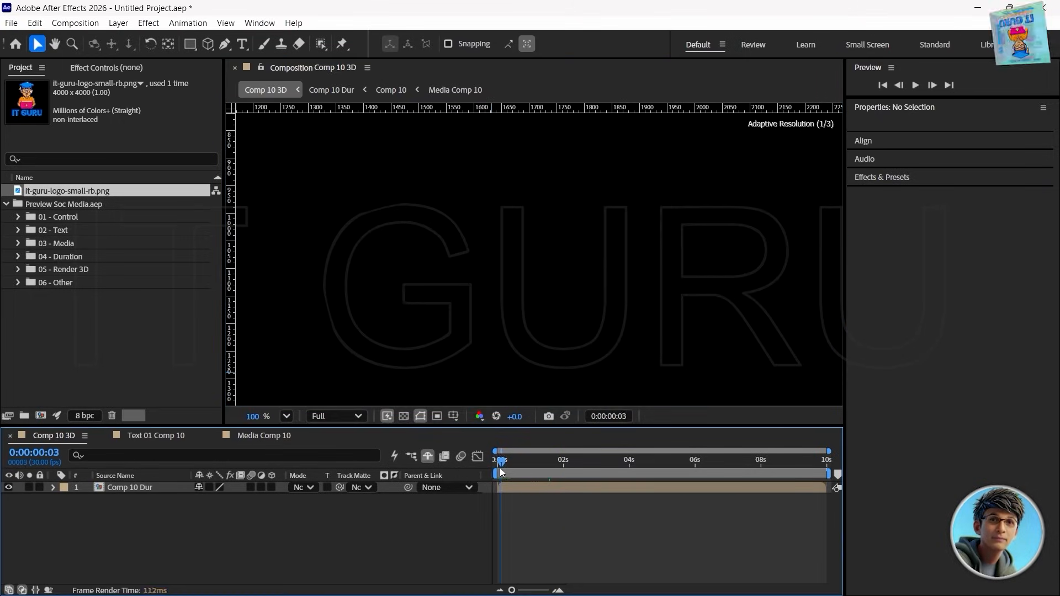
left_click_drag(500, 468, 627, 468)
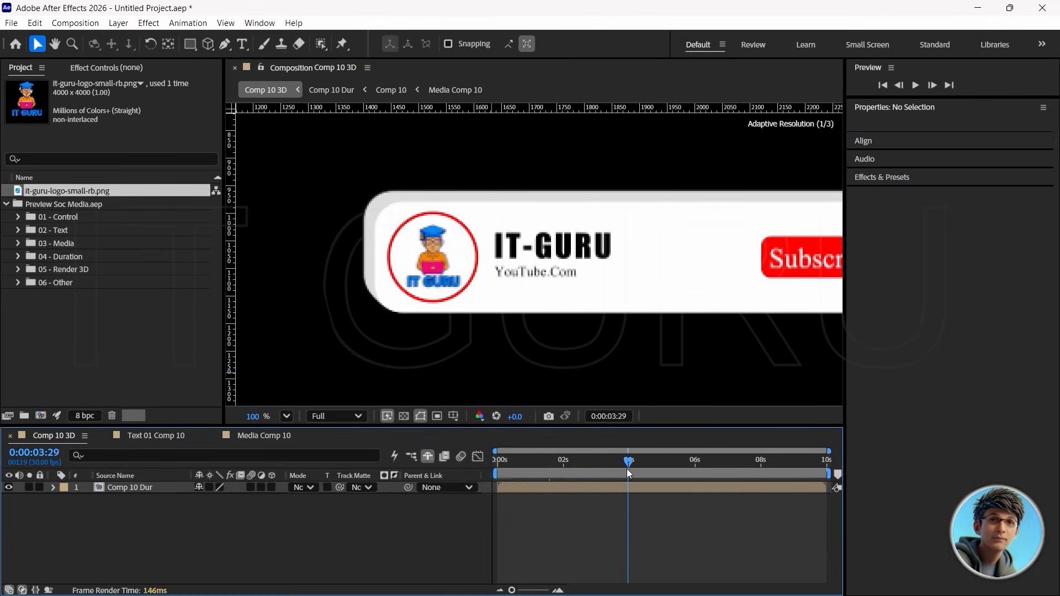
scroll(492, 316, "down", 4)
left_click_drag(660, 352, 581, 327)
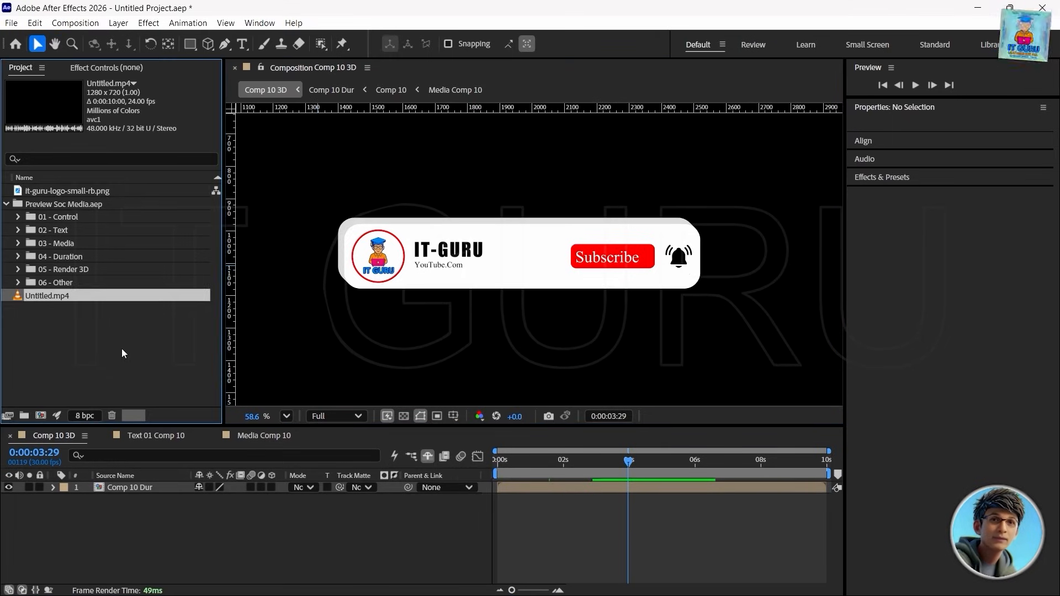
Add Untitled.mp4 to the Comp 10 3D timeline and check its size against the whole composition frame at 0:00:01:22.
left_click_drag(68, 294, 106, 505)
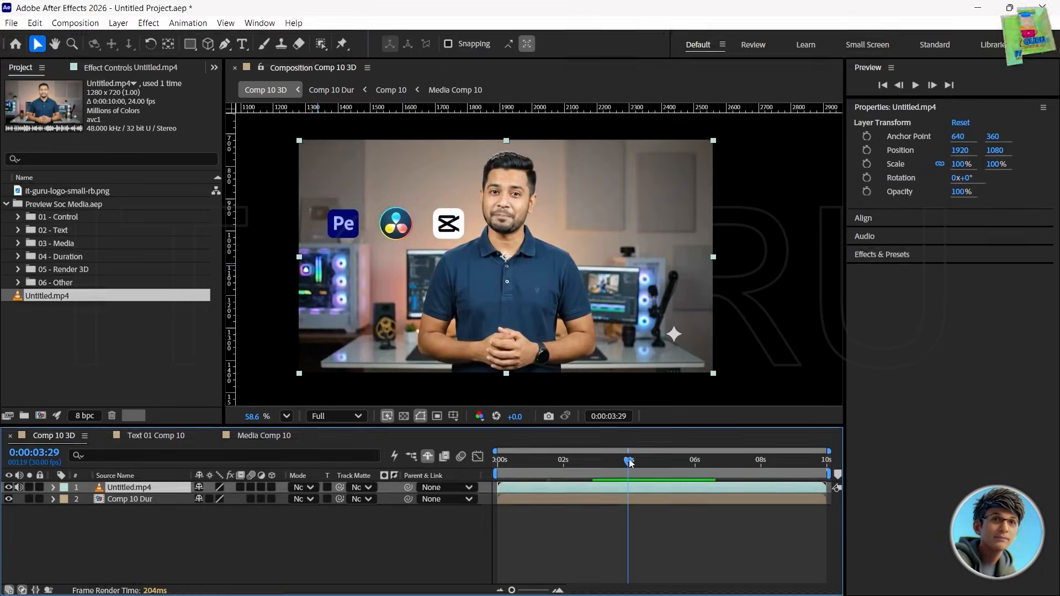
left_click_drag(628, 463, 555, 462)
scroll(531, 291, "down", 2)
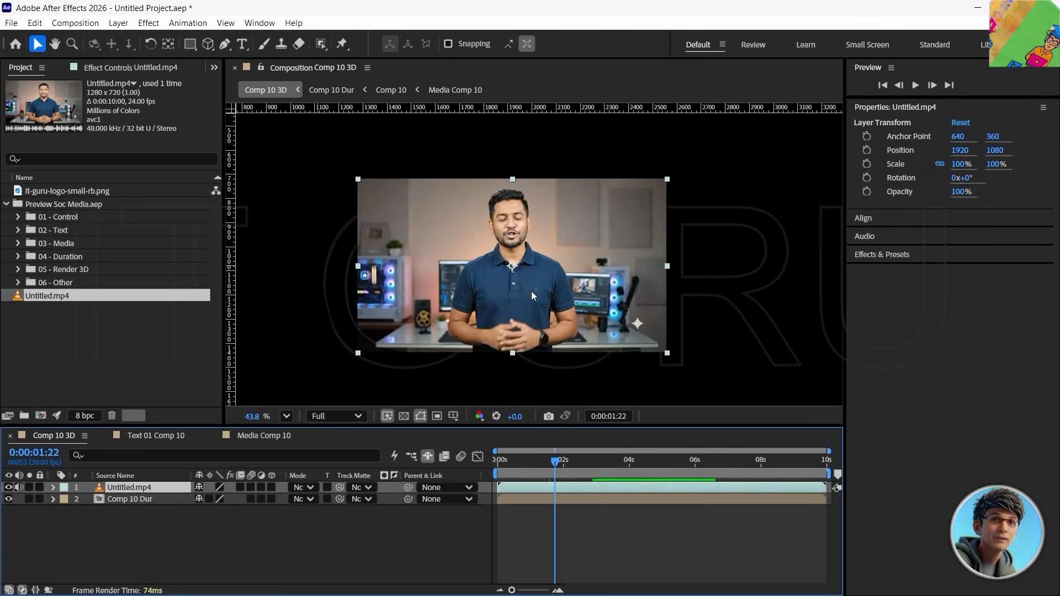
scroll(396, 208, "down", 2)
scroll(395, 209, "down", 1)
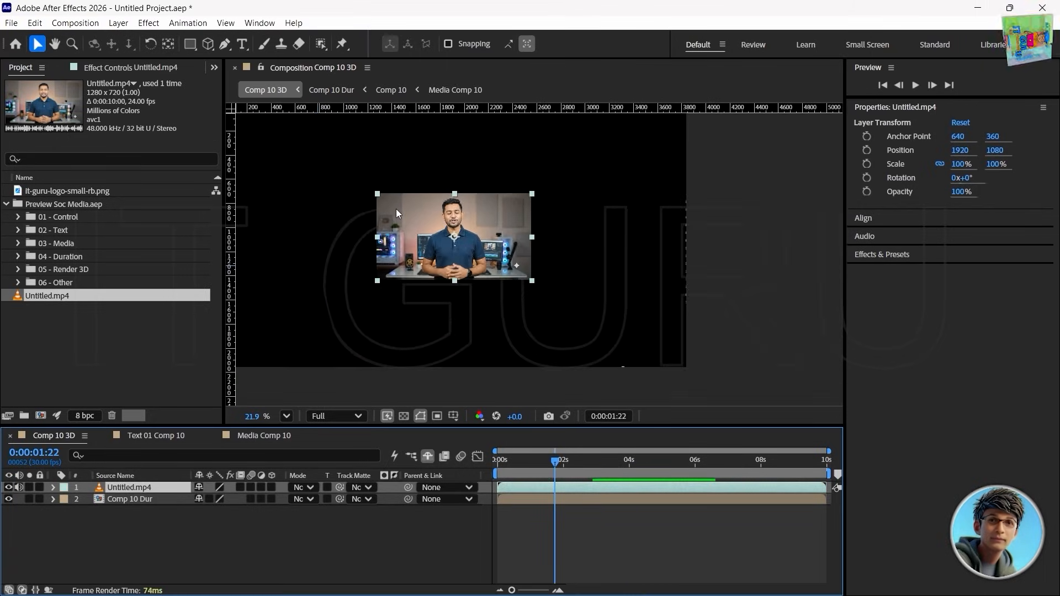
scroll(423, 213, "down", 1)
key("h")
left_click_drag(538, 252, 614, 271)
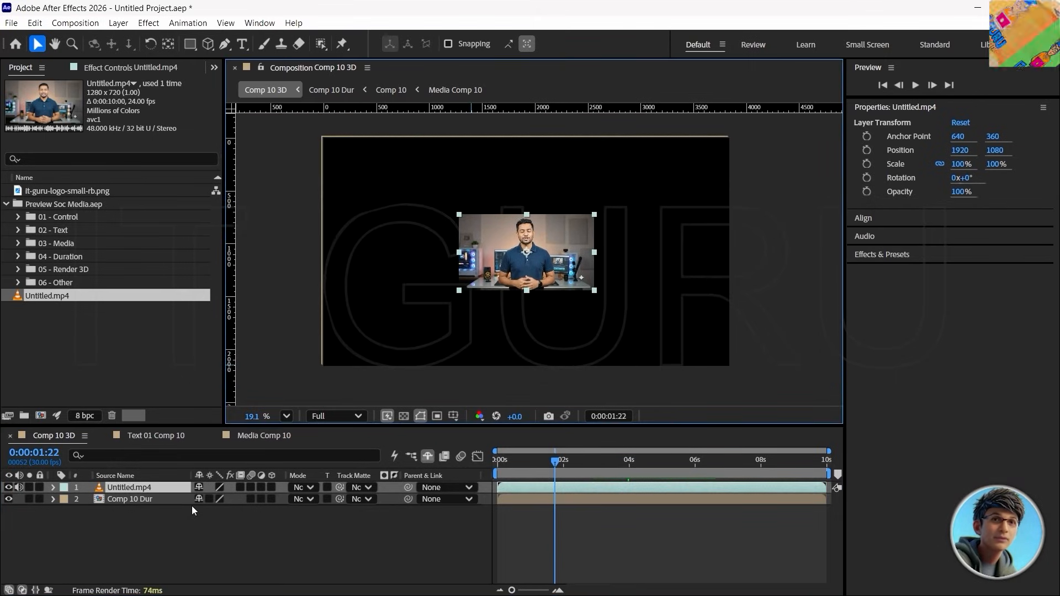
Reorder the layers so Comp 10 Dur sits above Untitled.mp4.
left_click_drag(118, 488, 125, 510)
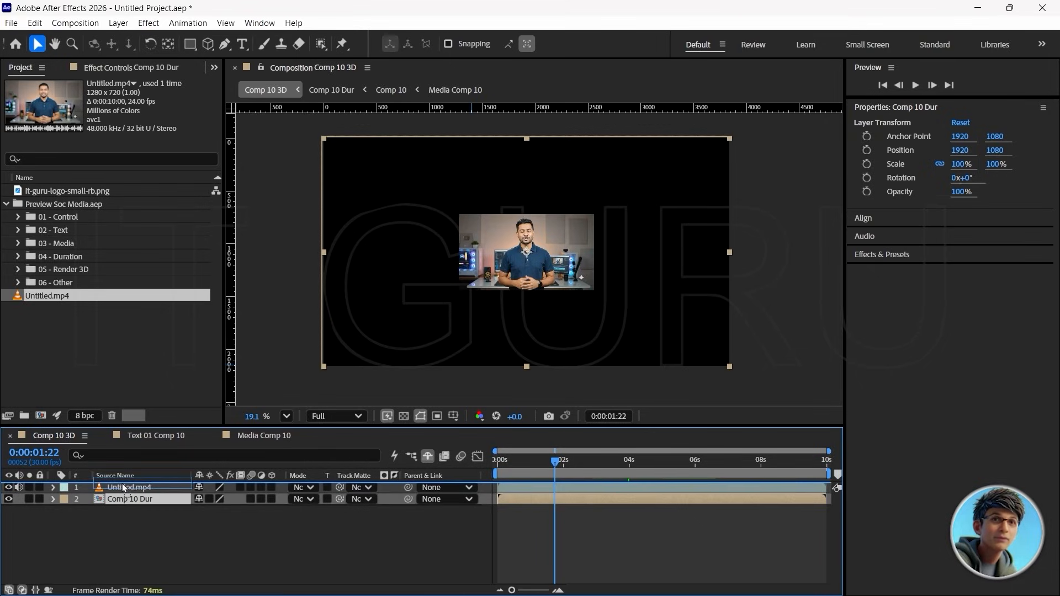
left_click(121, 484)
left_click(116, 515)
Scale the Untitled.mp4 layer up to 314% so it fills the composition frame.
left_click(120, 498)
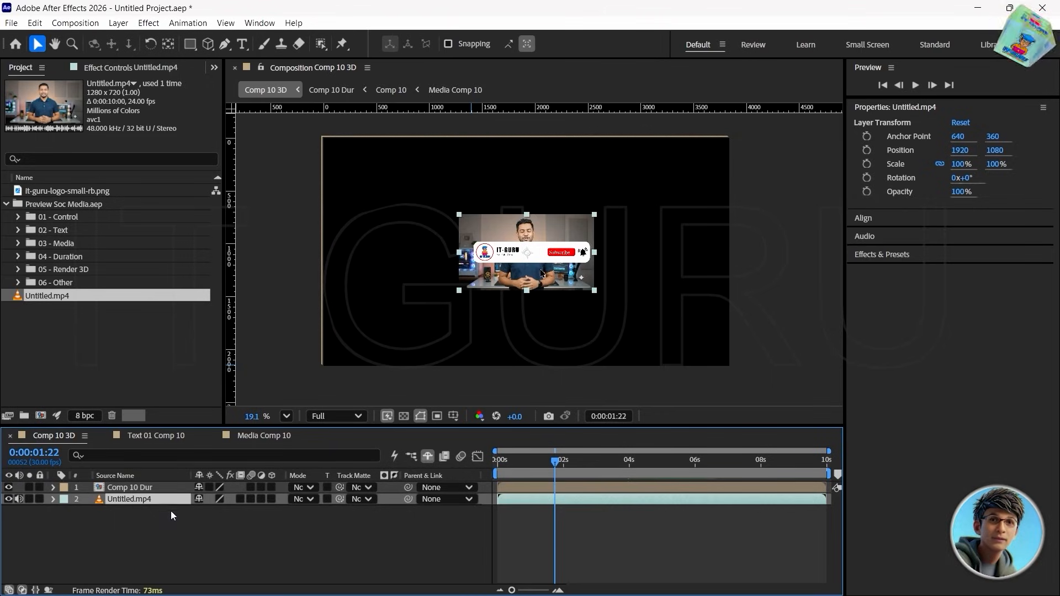
key("s")
left_click_drag(214, 510, 236, 509)
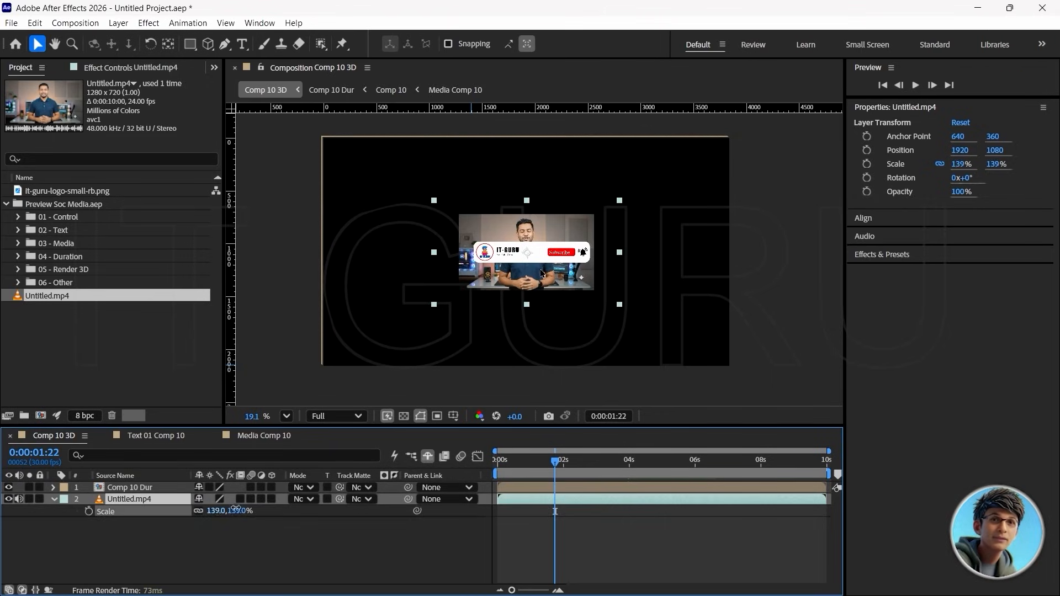
left_click_drag(324, 494, 326, 494)
left_click(126, 499)
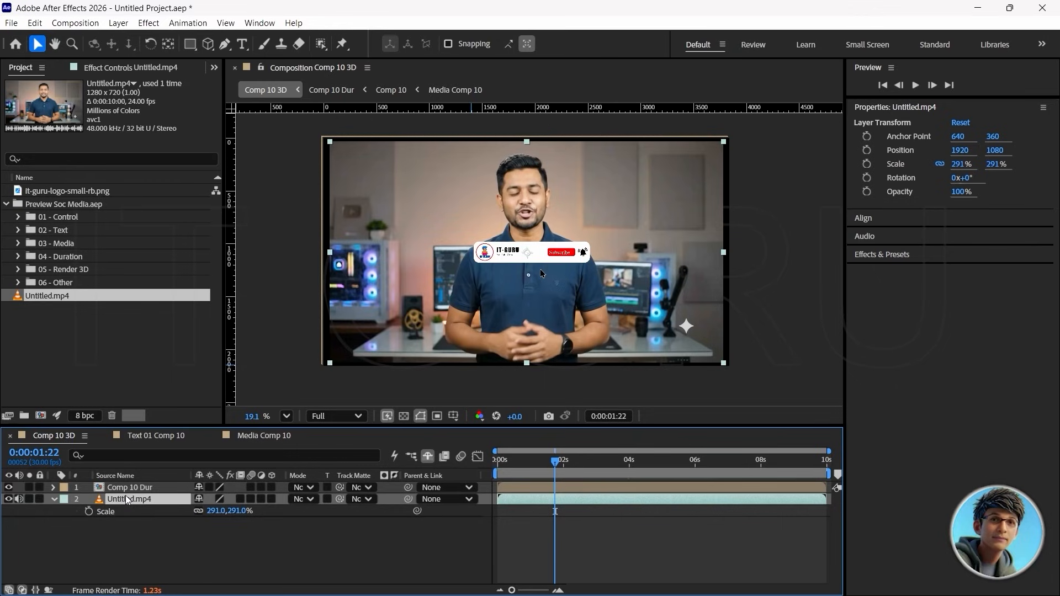
left_click_drag(219, 511, 232, 511)
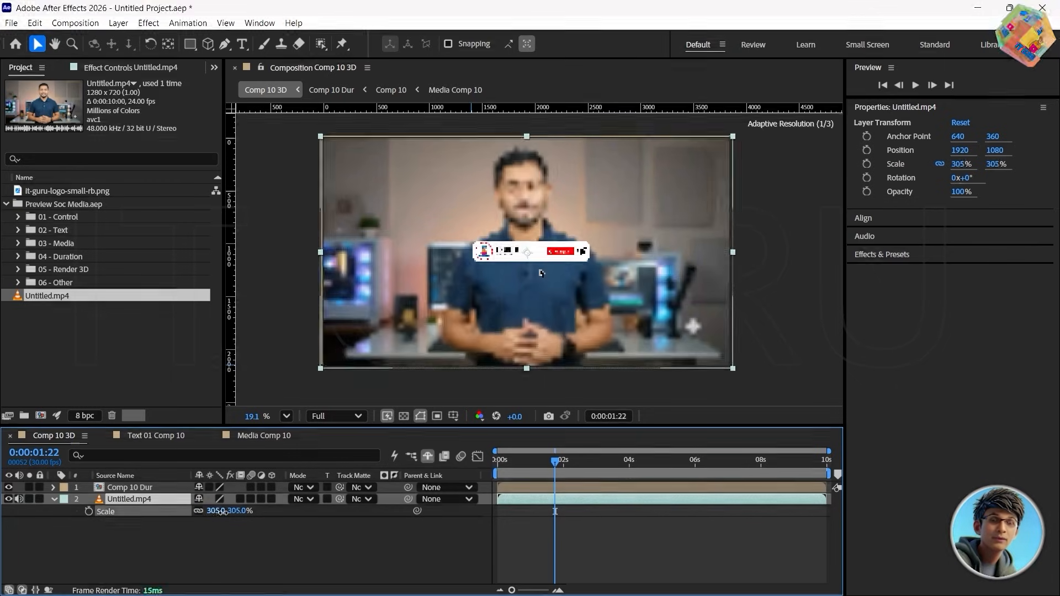
left_click(776, 319)
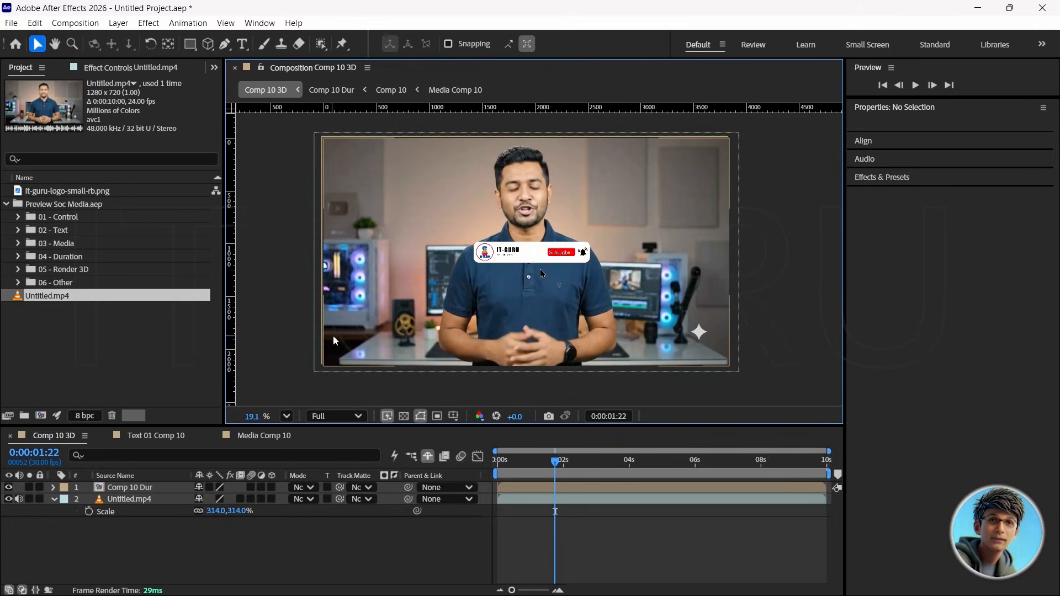
Go to 0:00:02:02 in Comp 10 3D and set the preview resolution to Half.
key("space")
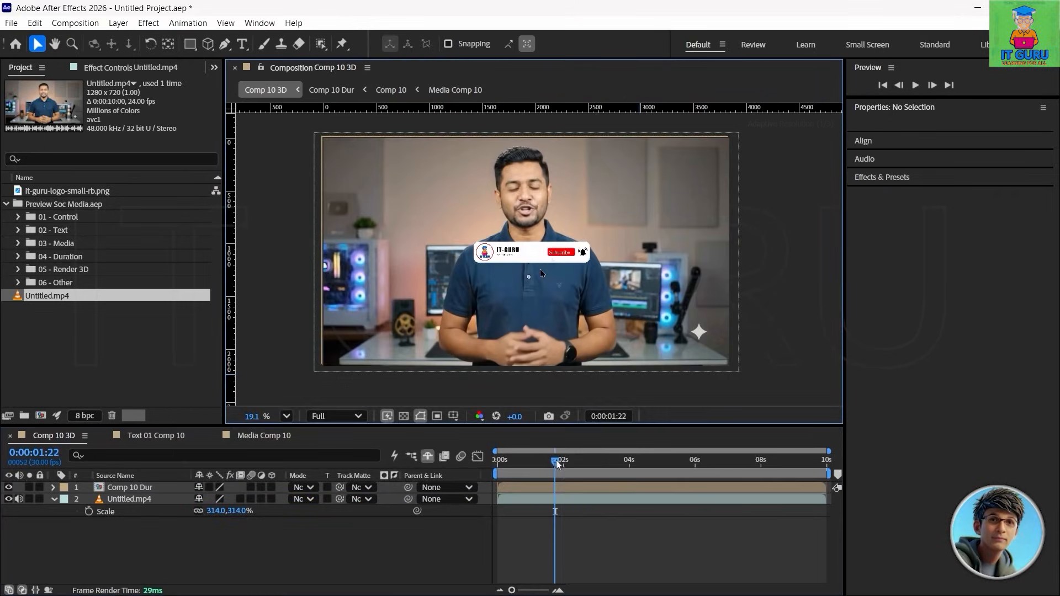
mouse_move(555, 462)
left_mouse_down()
mouse_move(488, 464)
mouse_move(565, 472)
left_mouse_up()
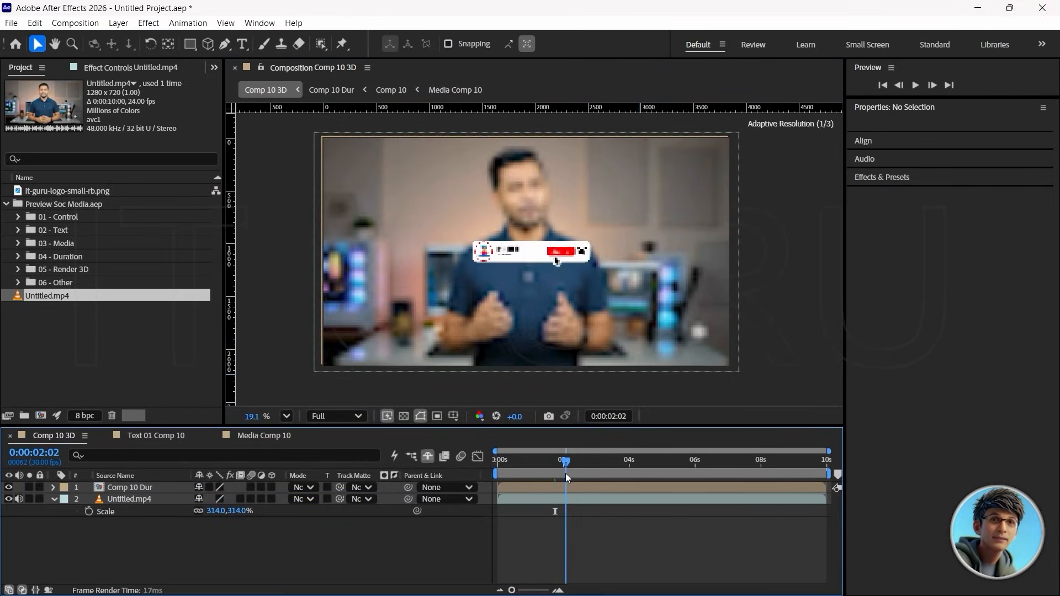
left_click(359, 417)
left_click(338, 476)
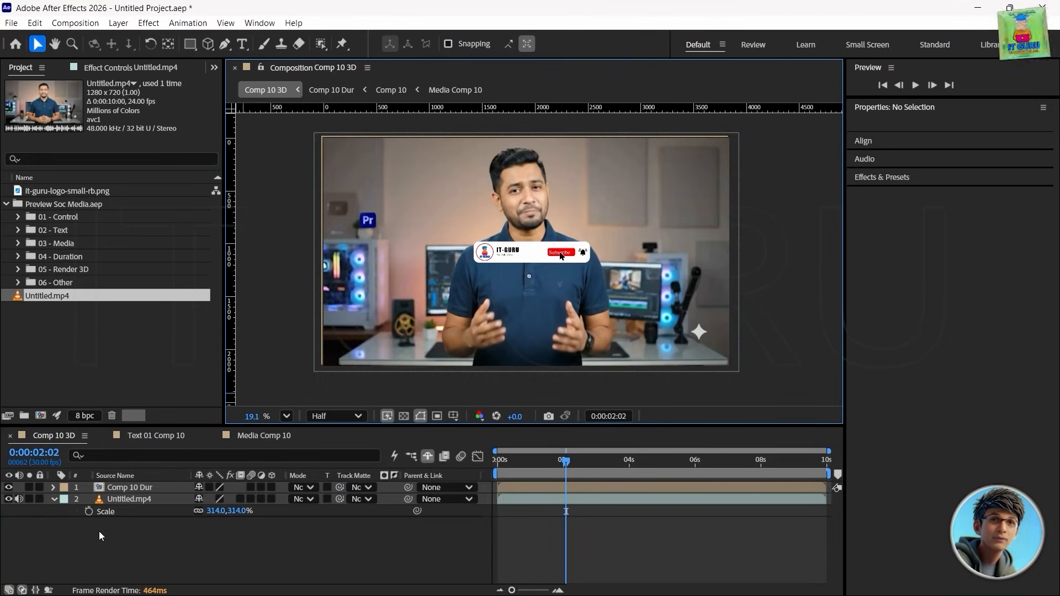
Move the Comp 10 Dur layer to position 616, 1932, in the lower-left corner of the video.
left_click(53, 499)
left_click(116, 489)
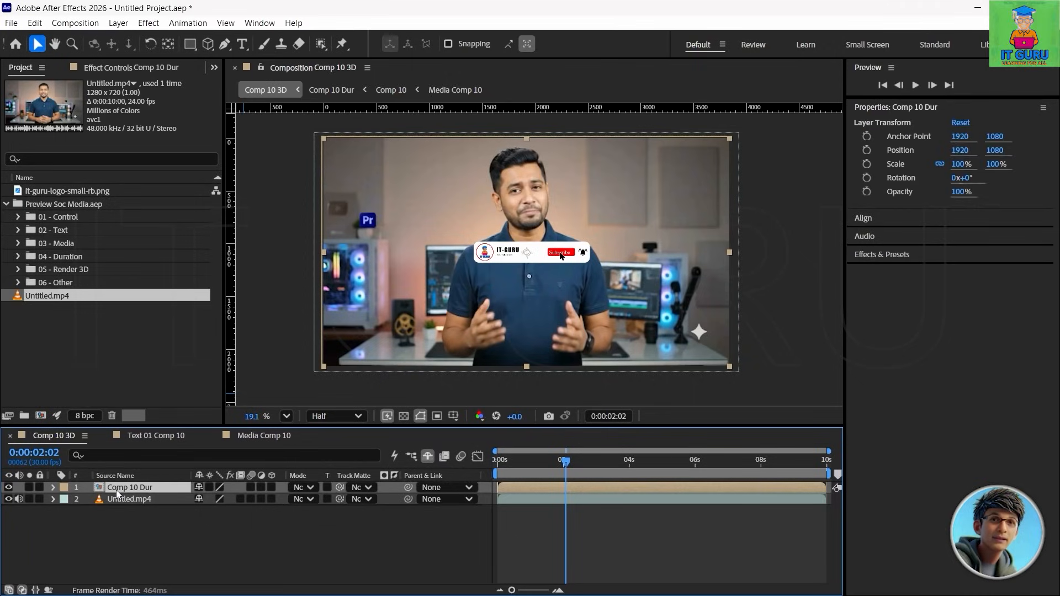
key("p")
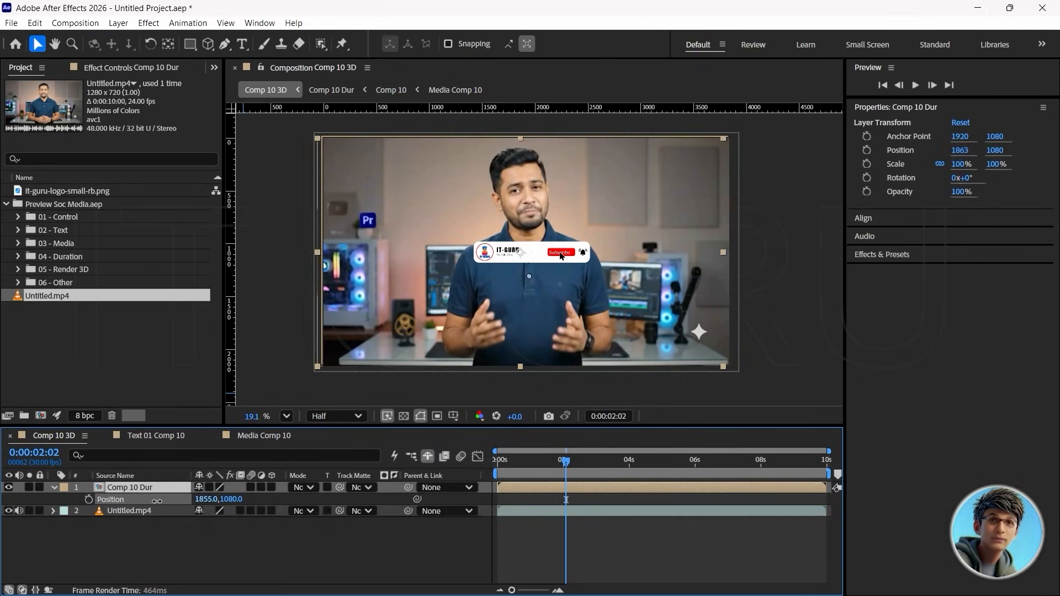
left_click_drag(157, 501, 17, 502)
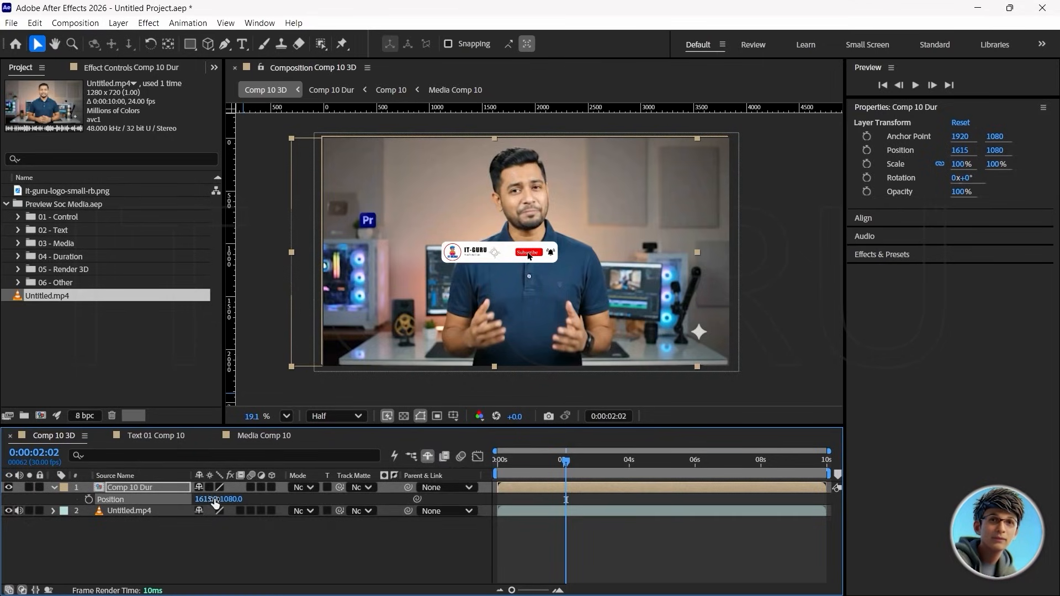
left_click_drag(215, 502, 934, 379)
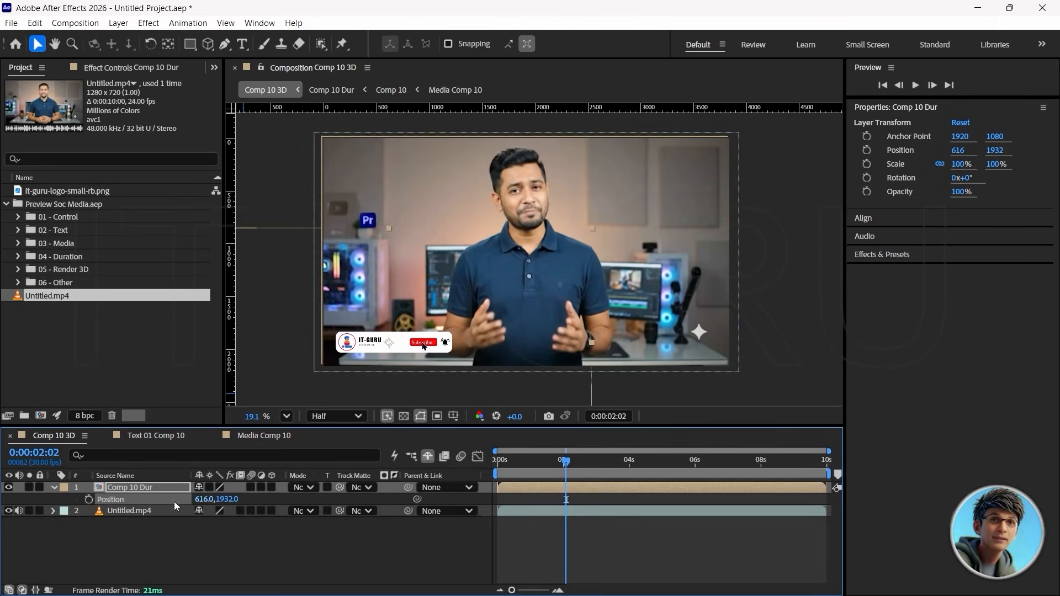
left_click(573, 287)
Mute the Untitled.mp4 layer's audio and play the composition from 0:00:00:00.
left_click_drag(565, 461, 480, 463)
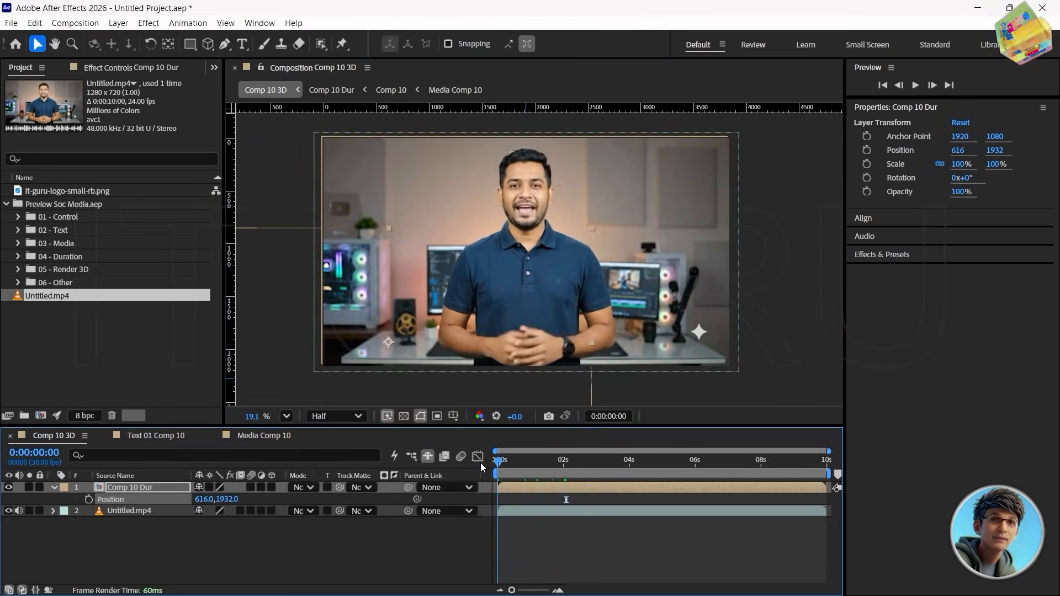
left_click(20, 511)
left_click(91, 542)
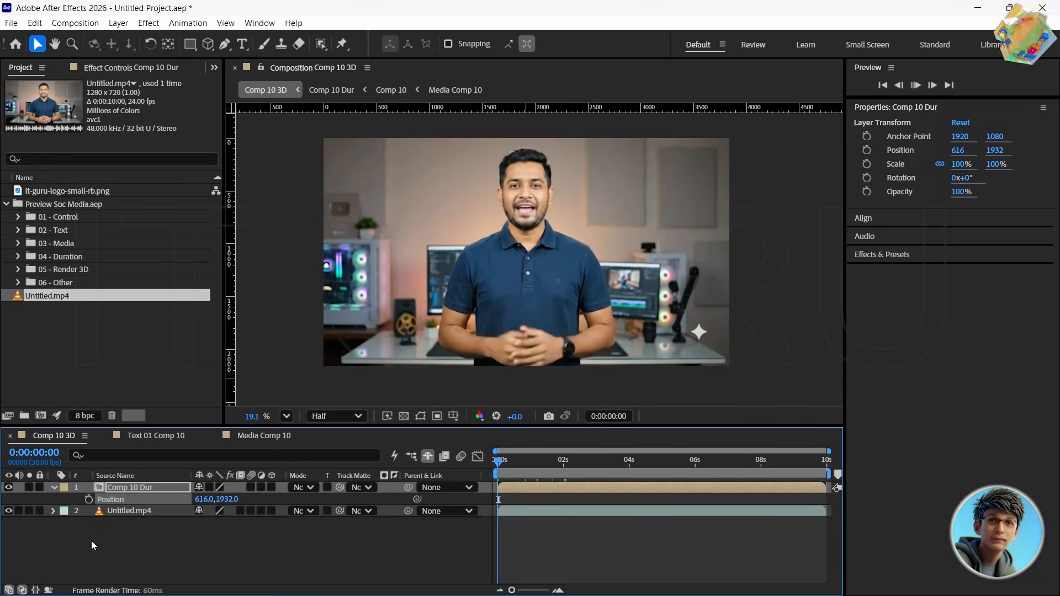
key("space")
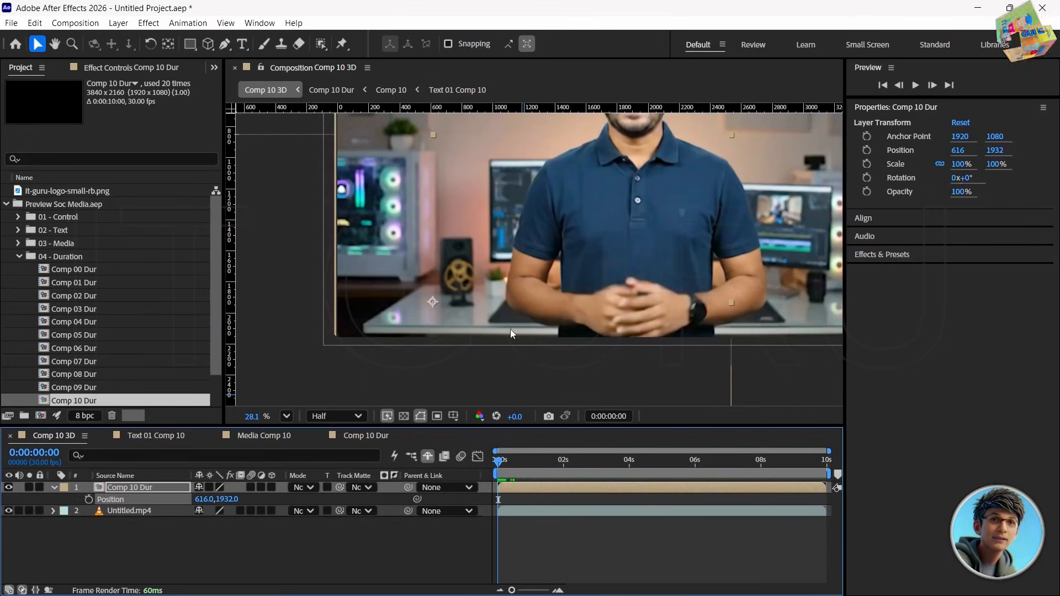
Scrub the full-frame composition from the start to 0:00:05:23 to check the subscribe animation over the video.
scroll(509, 329, "down", 3)
left_click_drag(628, 369, 599, 369)
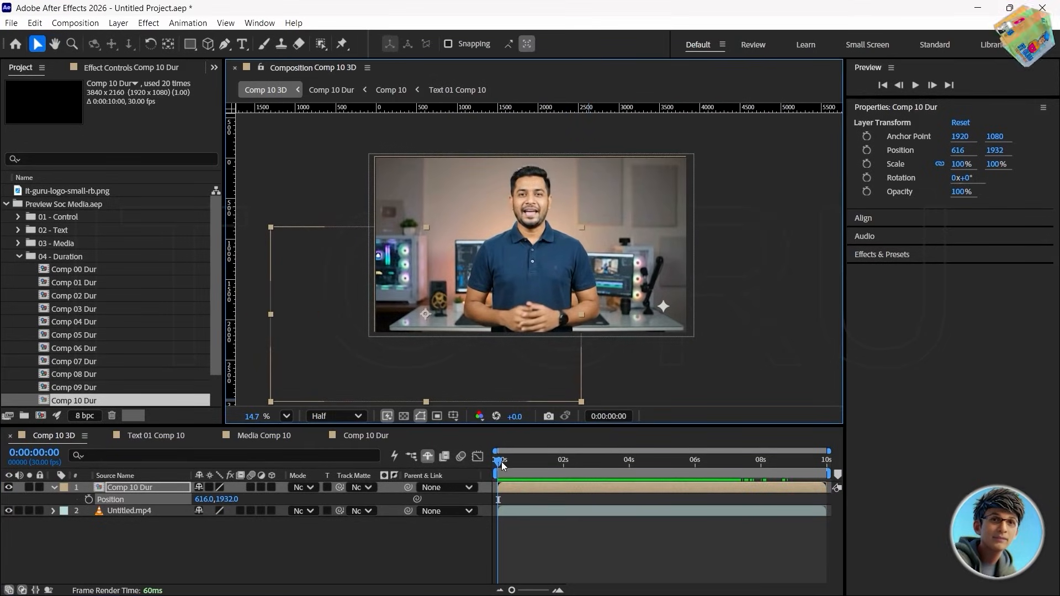
left_click_drag(499, 466, 690, 498)
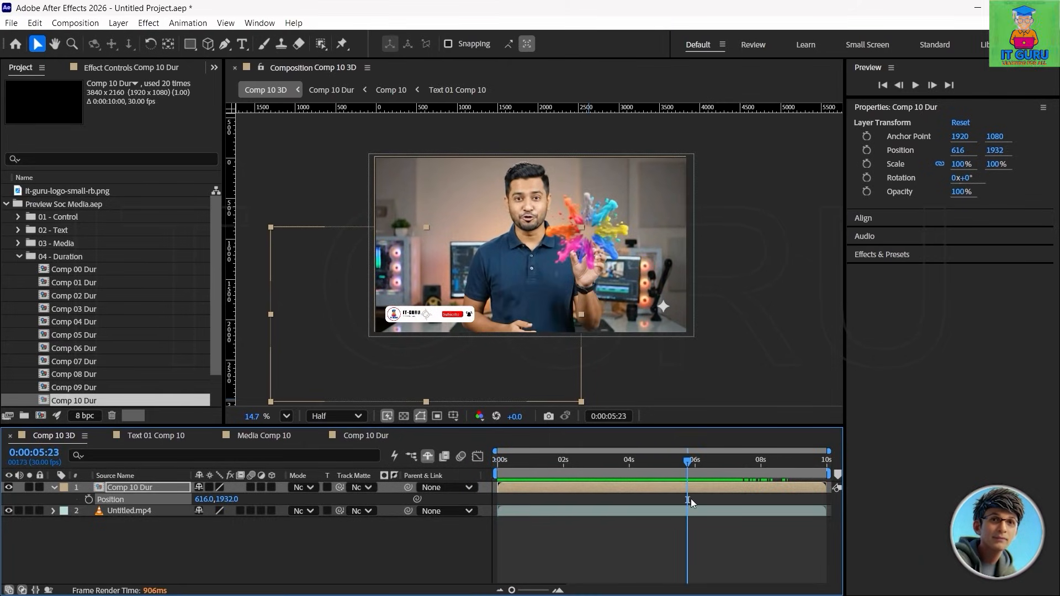